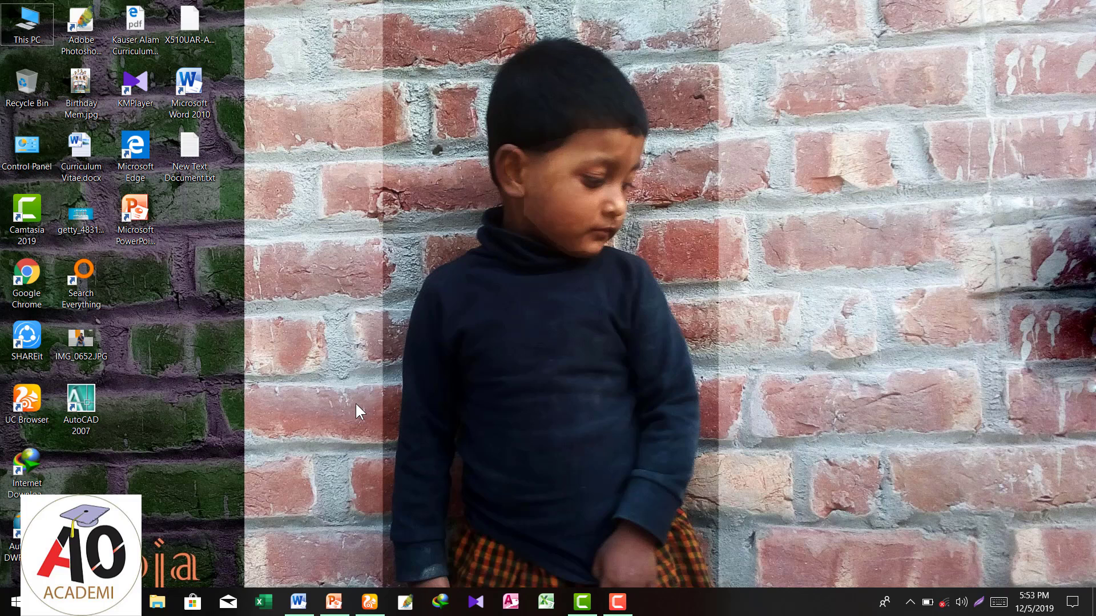
# Switch to the blank landscape Word document and bring up its page layout options.
pyautogui.click(298, 602)
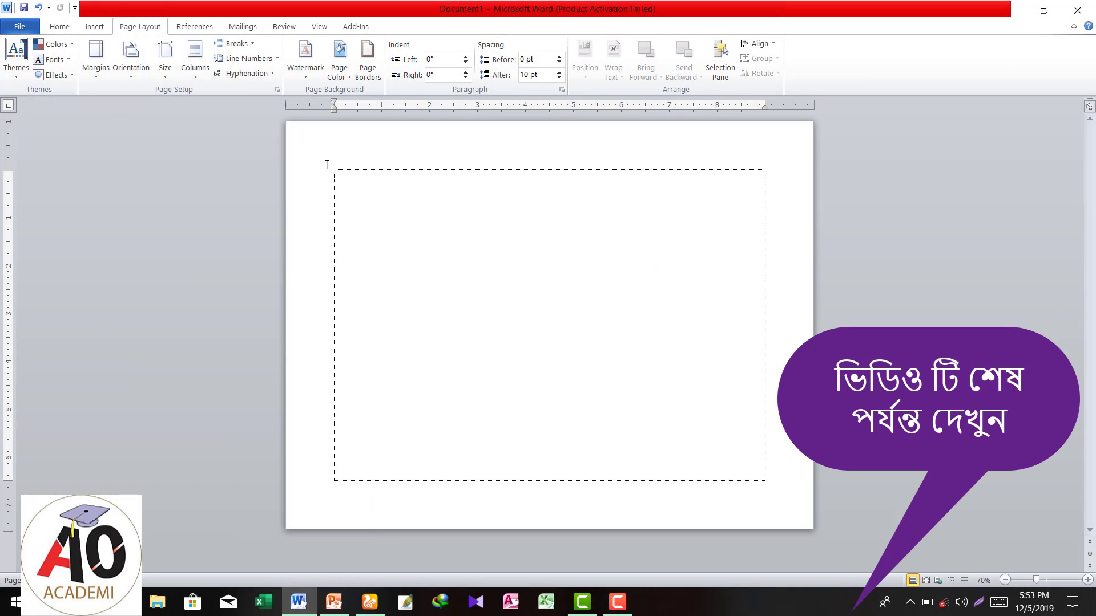
pyautogui.click(65, 27)
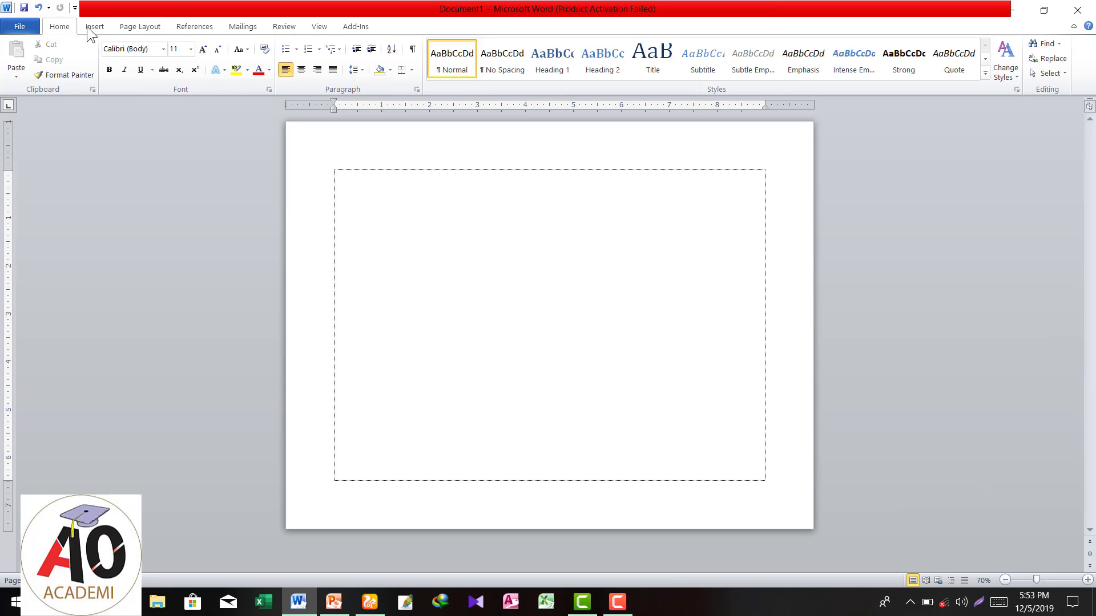
pyautogui.click(96, 27)
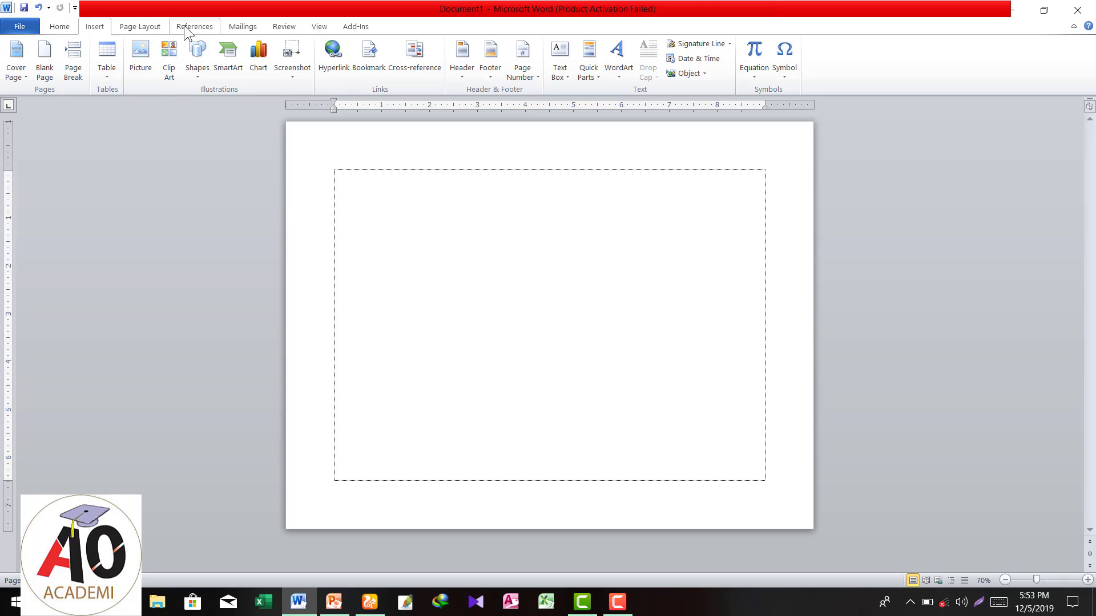
pyautogui.click(144, 29)
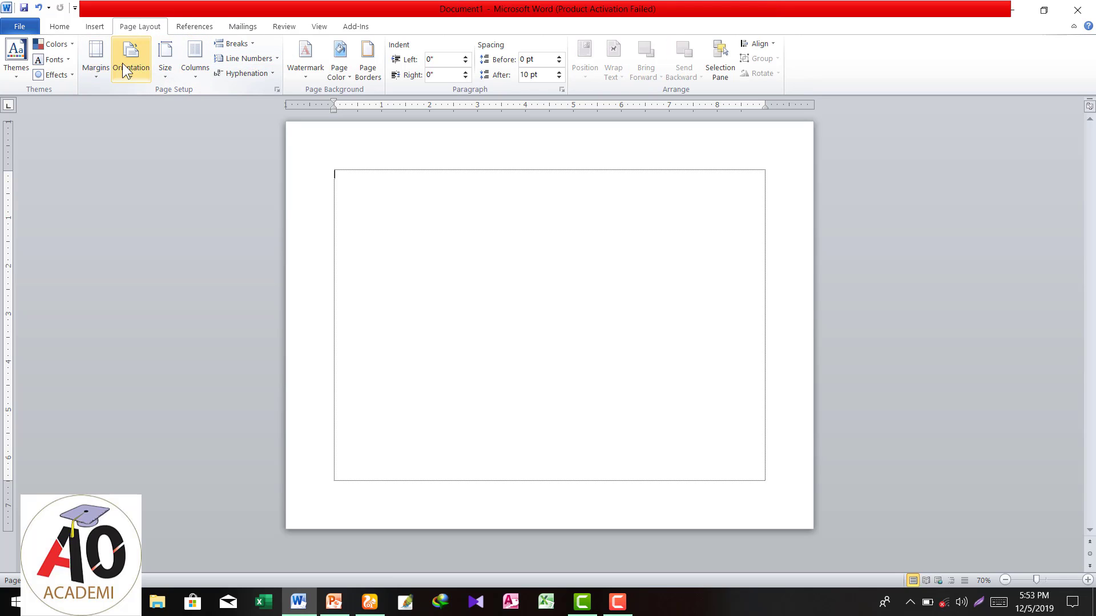
# Try the preset two-column and three-column layouts on the blank page.
pyautogui.click(197, 77)
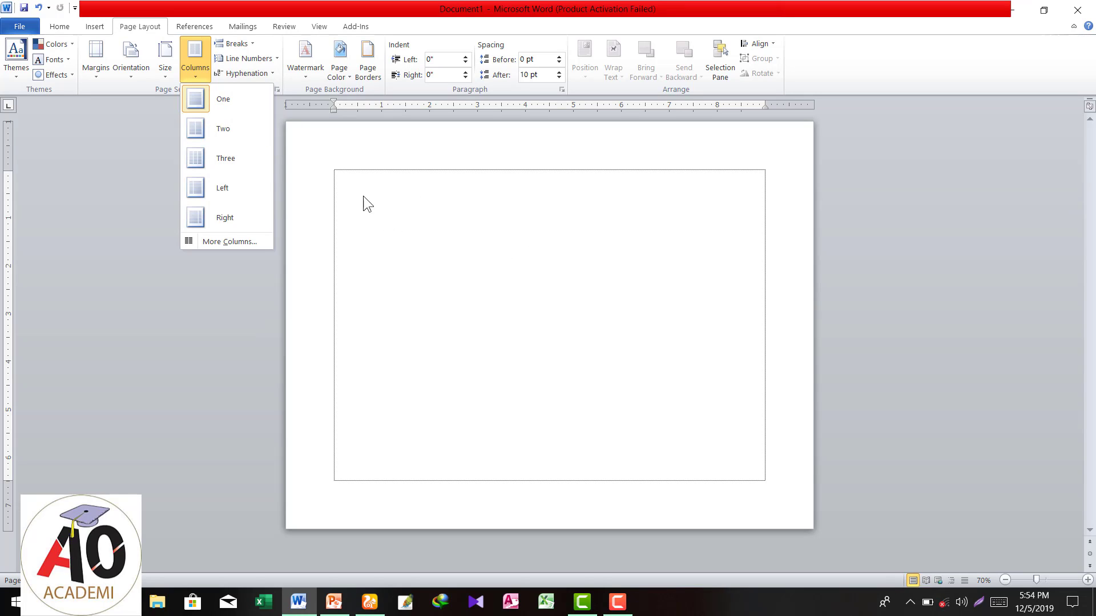
pyautogui.click(215, 129)
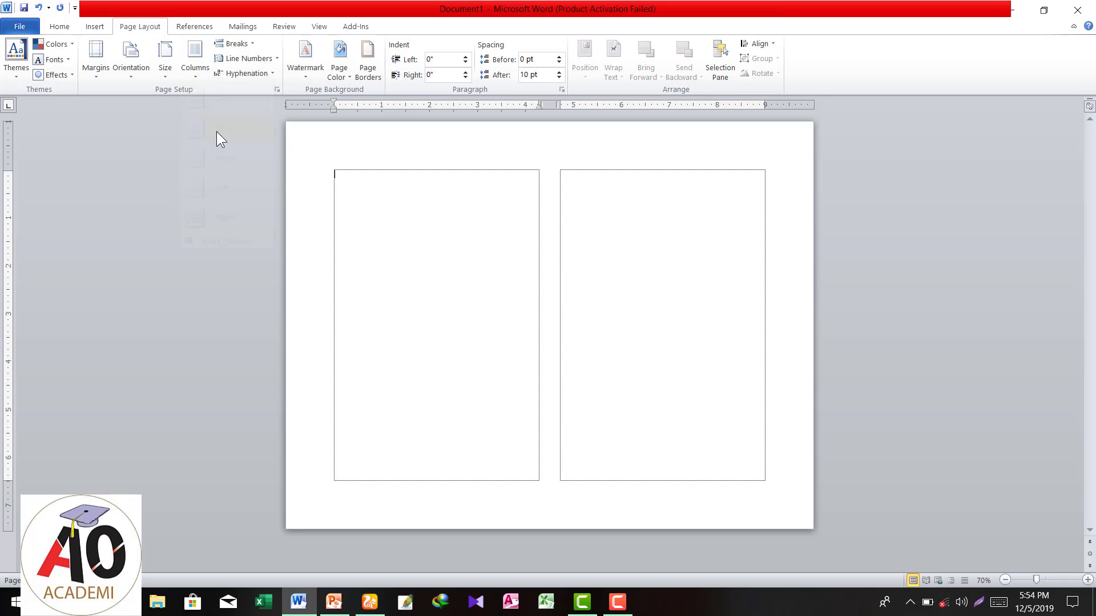
pyautogui.click(192, 76)
pyautogui.click(221, 160)
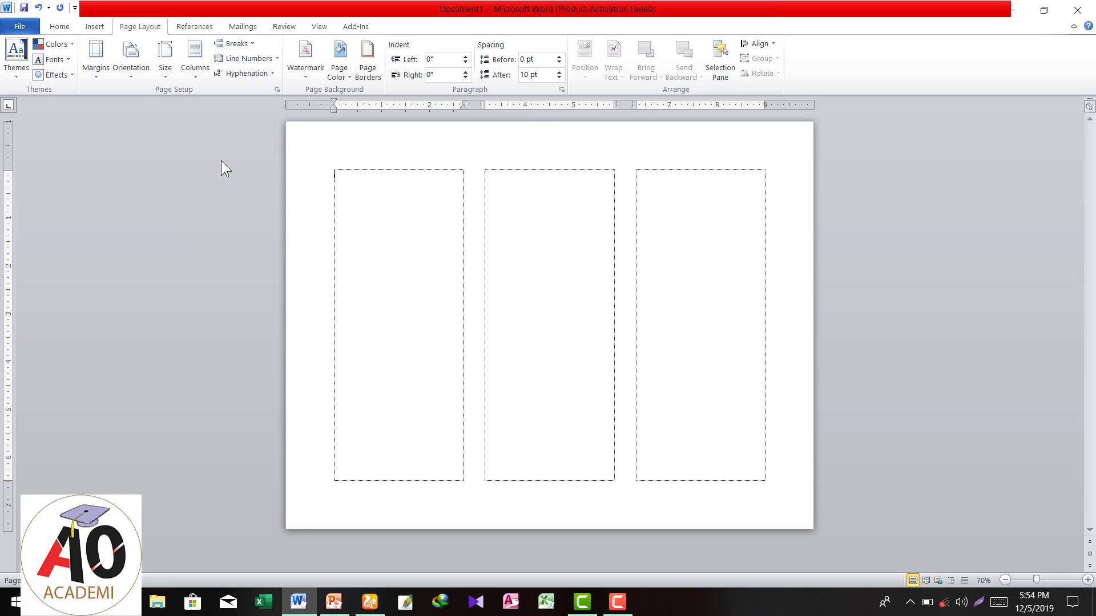
# Divide the whole document into 10 columns with a custom column count.
pyautogui.click(195, 76)
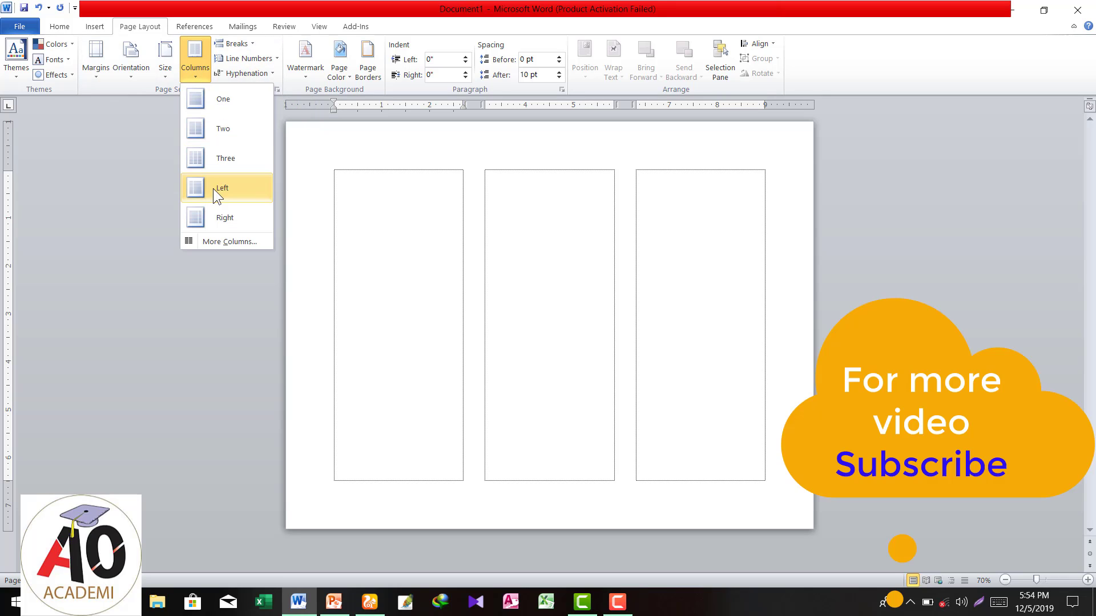
pyautogui.click(214, 240)
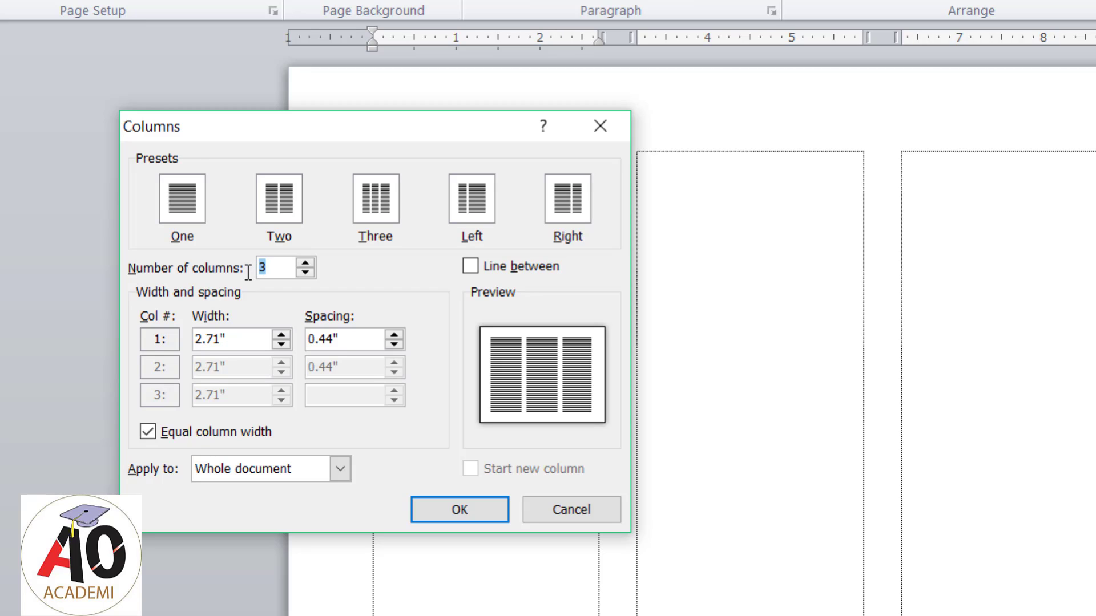
pyautogui.write('10')
pyautogui.click(443, 515)
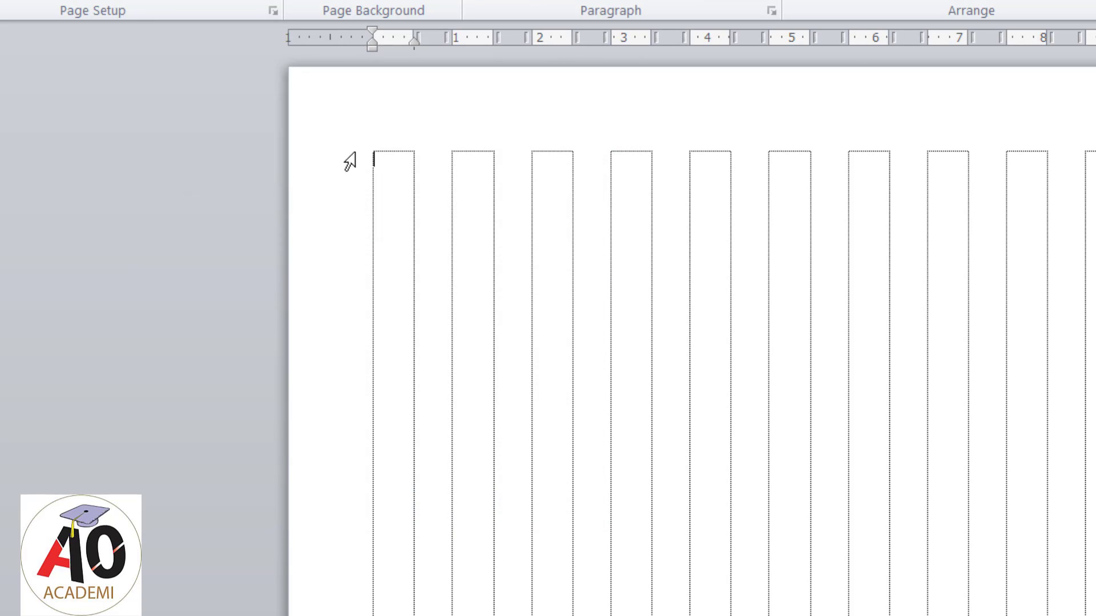
# Set the page to two columns and lower their equal width before raising it back to about 4.2 inches.
pyautogui.click(191, 77)
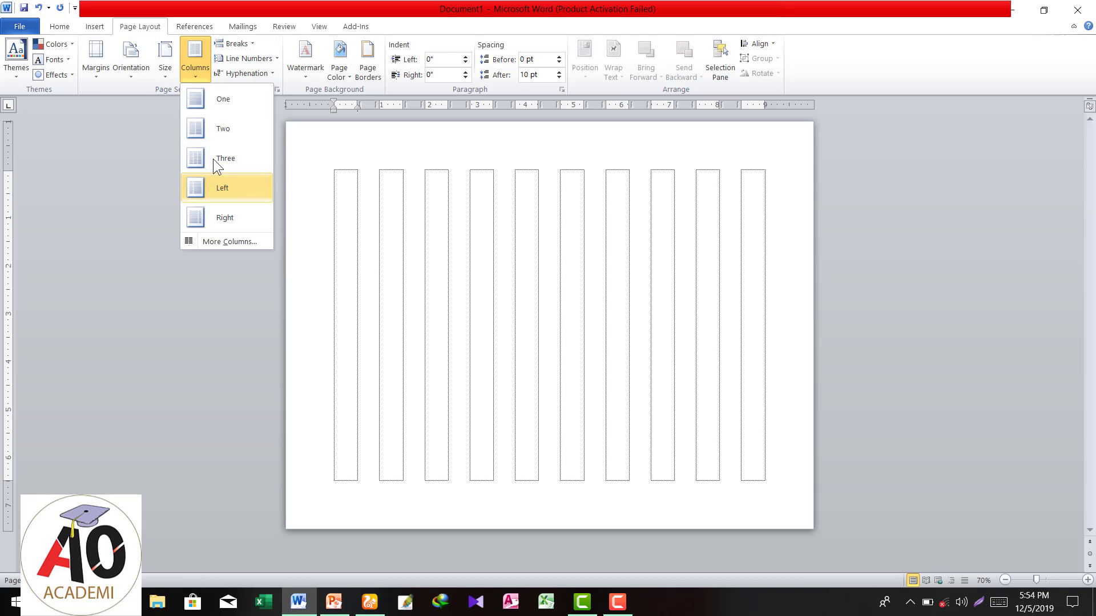
pyautogui.click(231, 132)
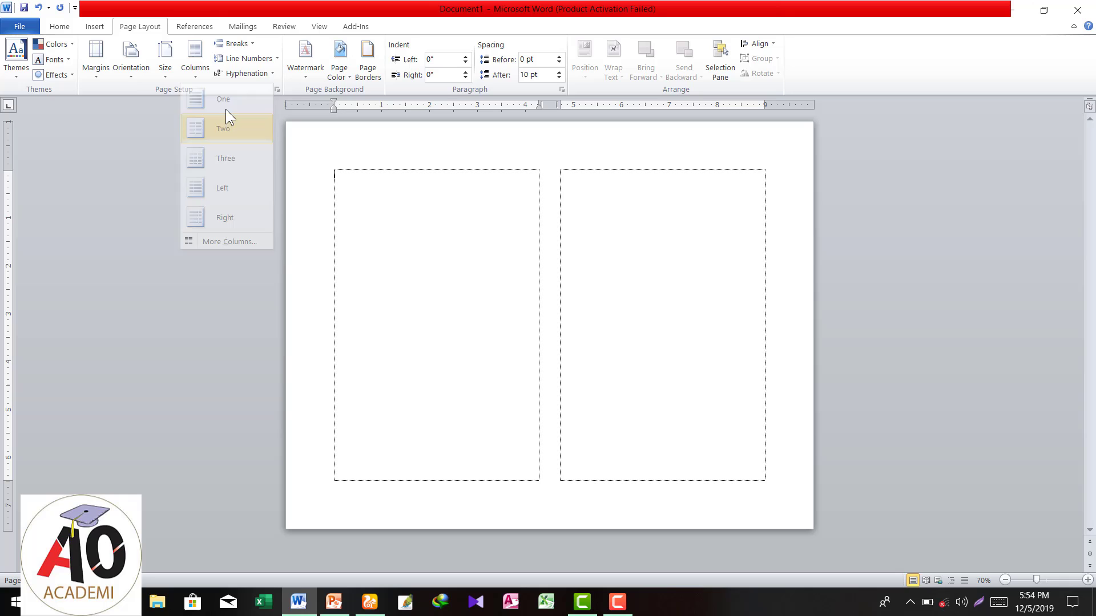
pyautogui.click(197, 75)
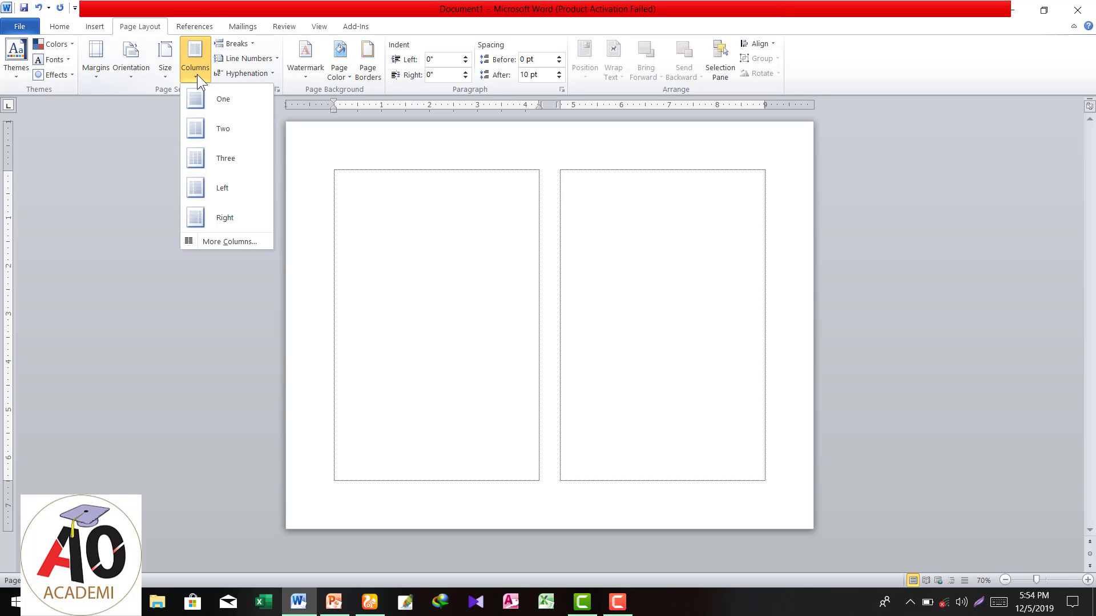
pyautogui.click(220, 242)
pyautogui.moveTo(307, 155); pyautogui.dragTo(281, 151)
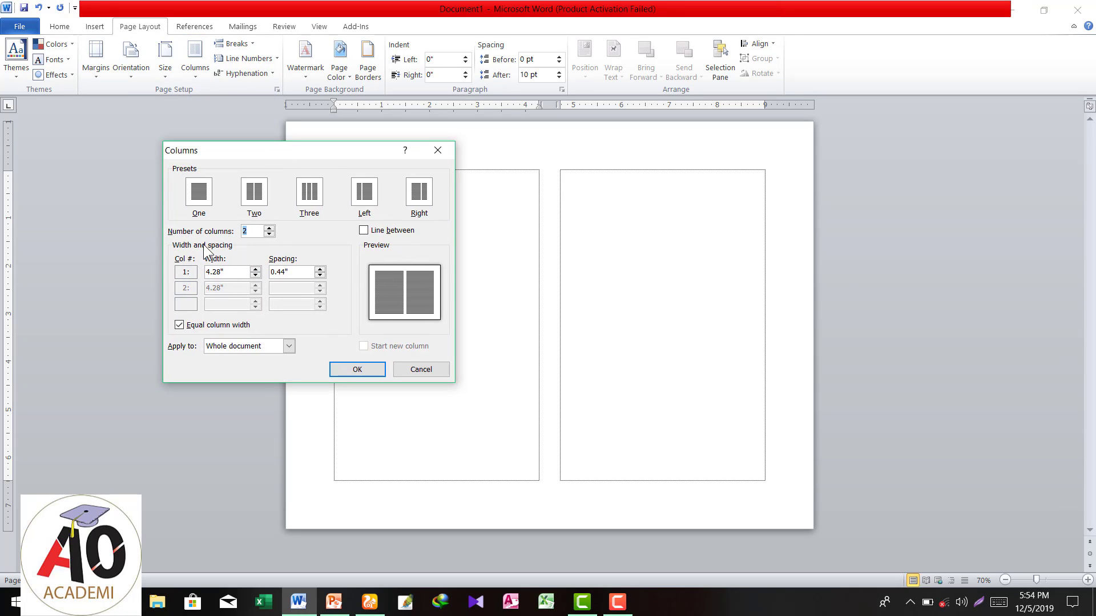
pyautogui.click(256, 276)
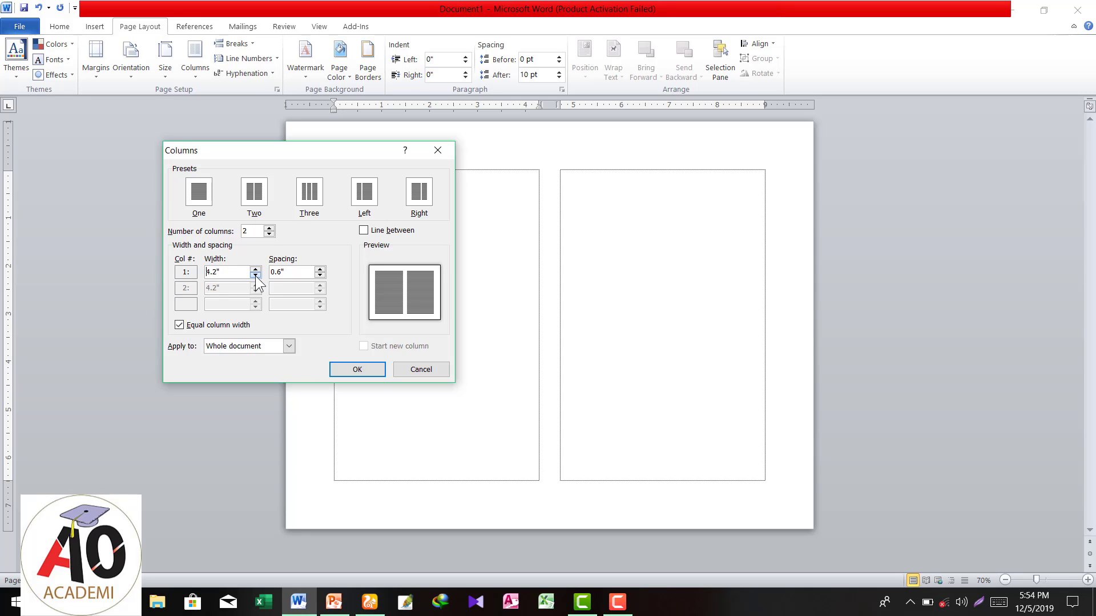
pyautogui.click(255, 276)
pyautogui.click(256, 276)
pyautogui.click(256, 276)
pyautogui.click(256, 276)
pyautogui.click(256, 277)
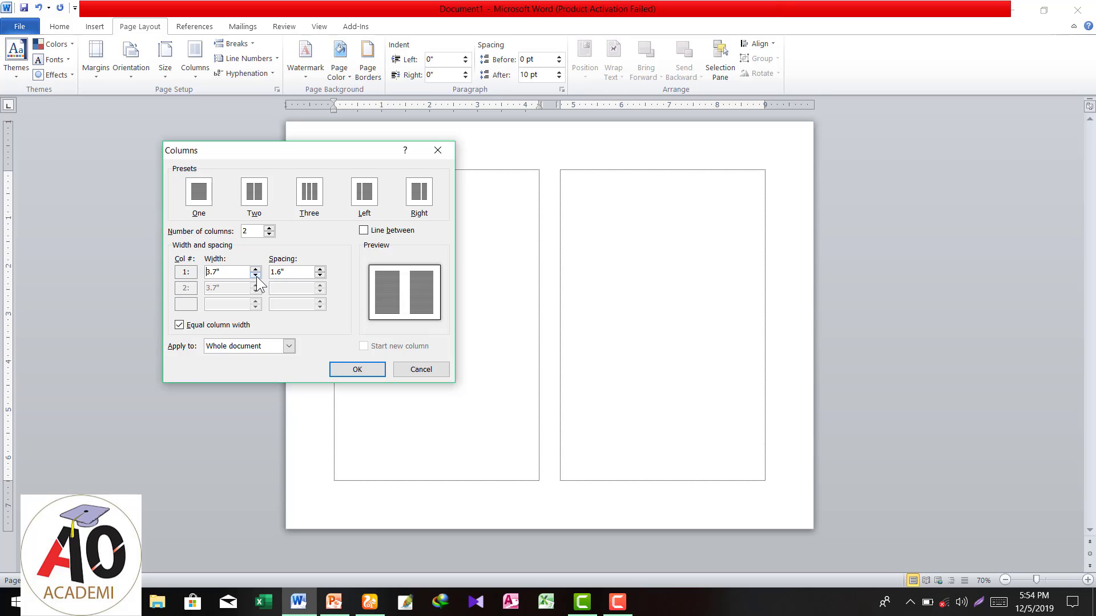
pyautogui.click(256, 276)
pyautogui.click(256, 276)
pyautogui.click(256, 276)
pyautogui.click(256, 277)
pyautogui.click(256, 270)
pyautogui.click(256, 270)
pyautogui.click(257, 270)
pyautogui.click(257, 270)
pyautogui.click(257, 270)
pyautogui.click(257, 270)
pyautogui.click(257, 270)
pyautogui.click(256, 270)
pyautogui.click(257, 270)
# Adjust the spacing between the two columns to about 0.7 inches and apply it to the whole document.
pyautogui.click(319, 274)
pyautogui.click(320, 274)
pyautogui.click(320, 274)
pyautogui.click(318, 269)
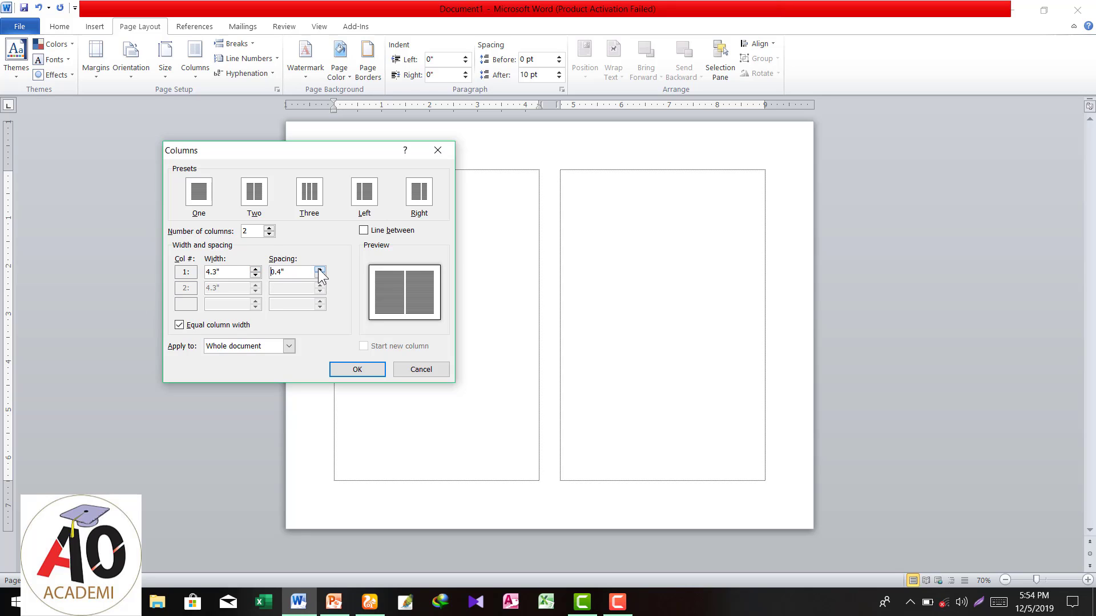
pyautogui.click(318, 269)
pyautogui.click(318, 269)
pyautogui.click(319, 270)
pyautogui.click(356, 371)
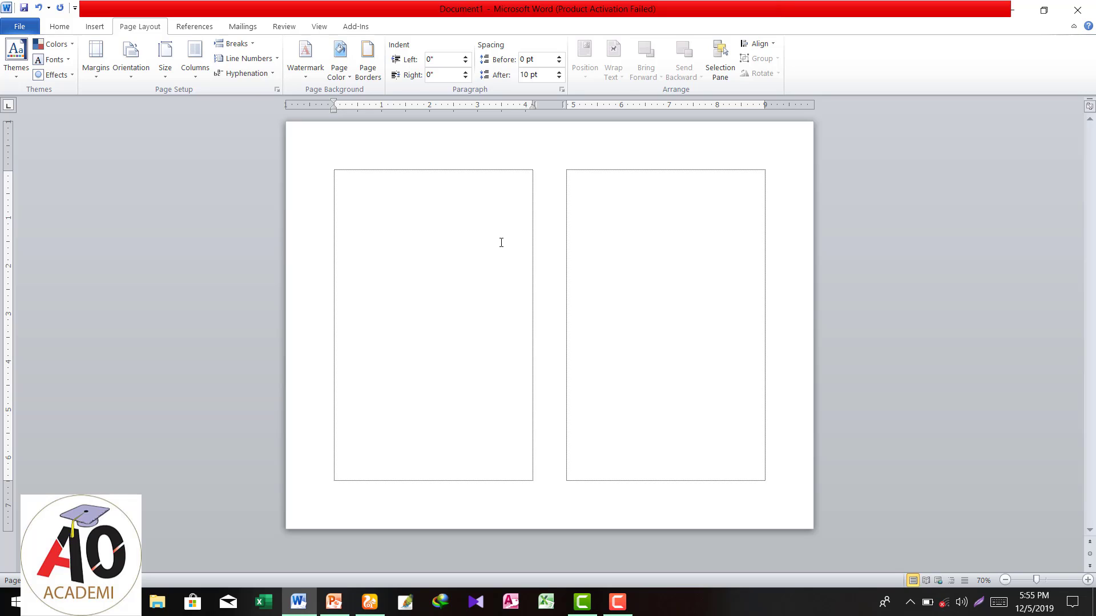
# Return the document to a single-column layout.
pyautogui.click(193, 78)
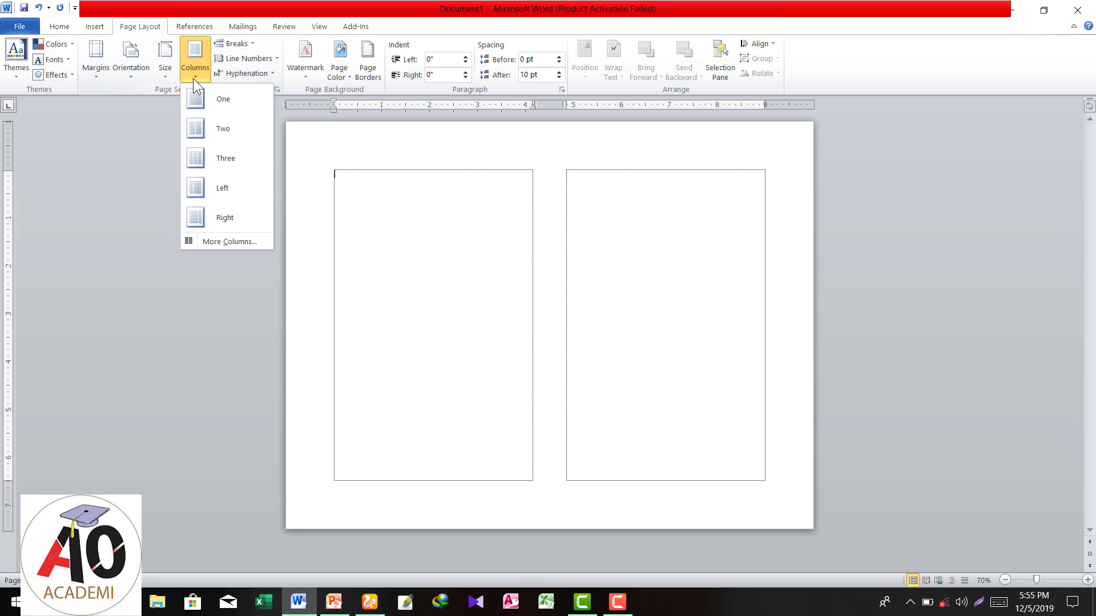
pyautogui.click(221, 99)
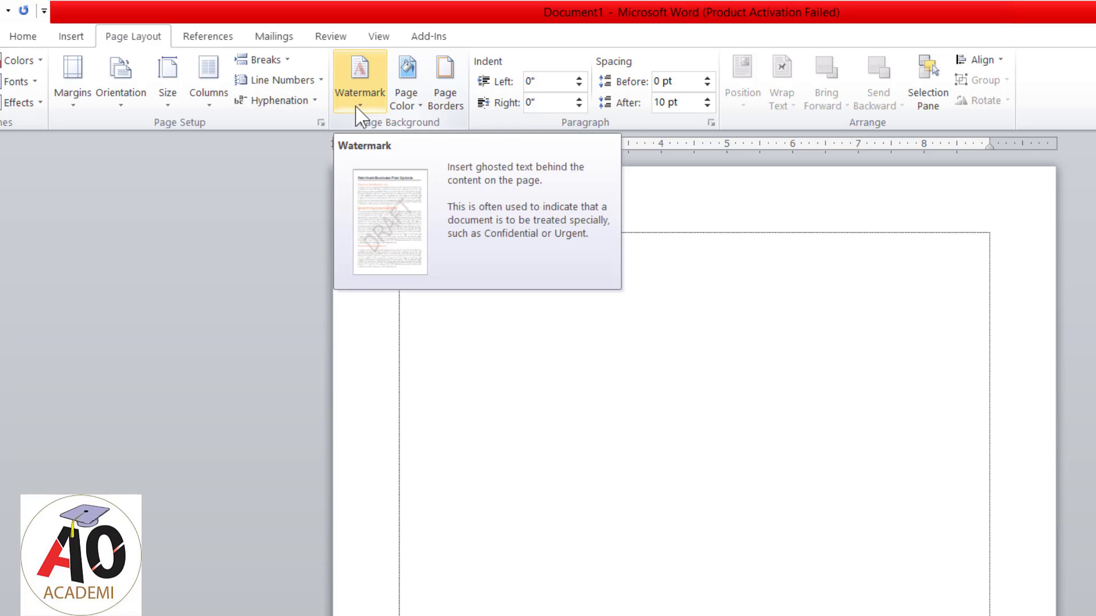
# Look through the preset watermarks and choose a picture watermark in the custom watermark settings.
pyautogui.click(360, 110)
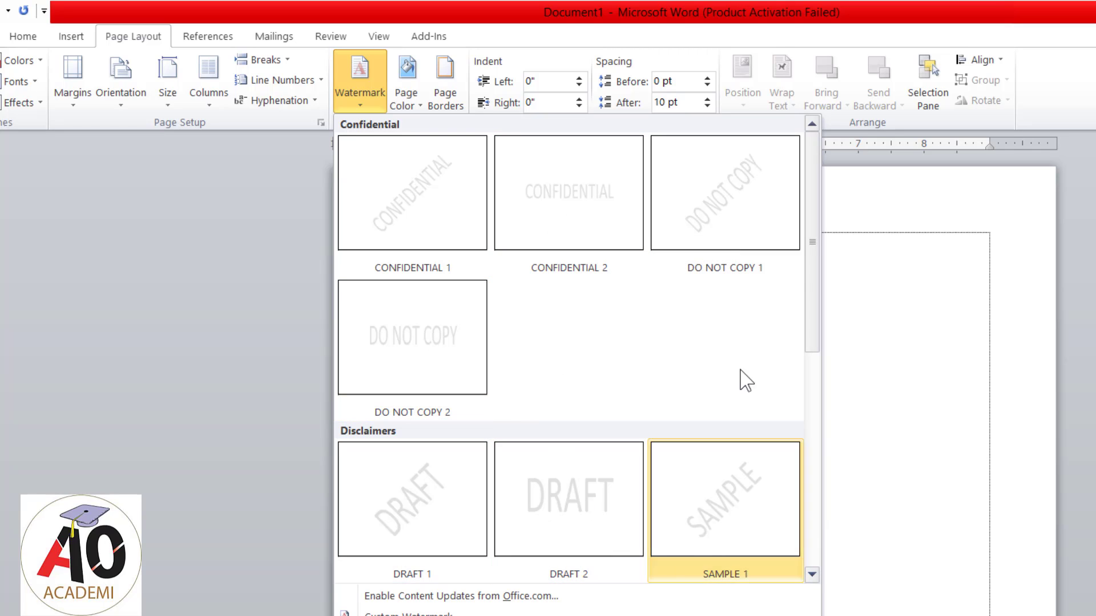
pyautogui.scroll(-5, 817, 266)
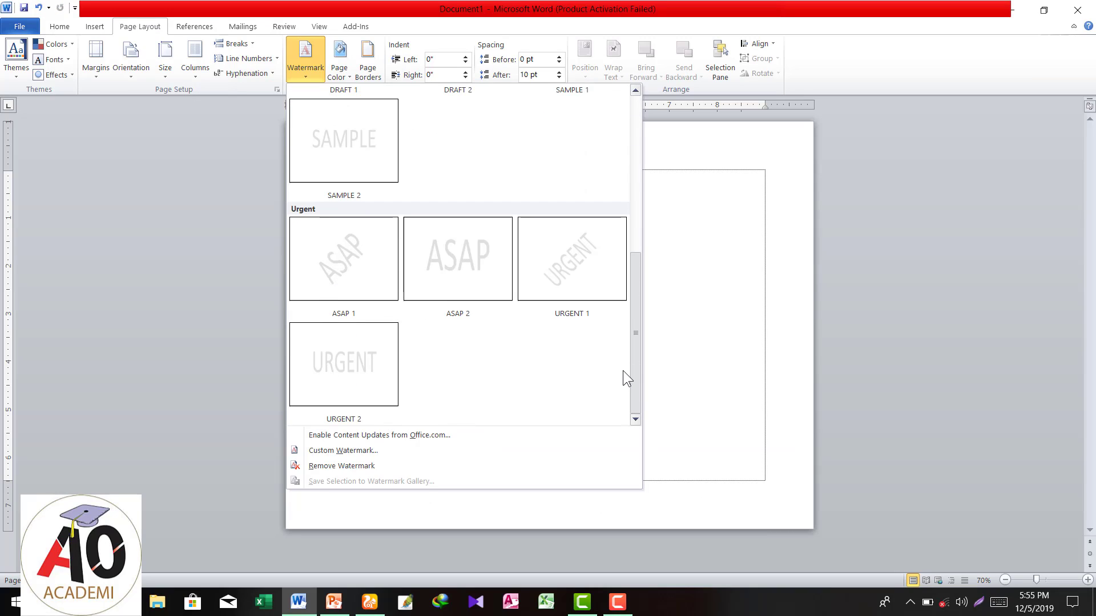
pyautogui.scroll(5, 622, 322)
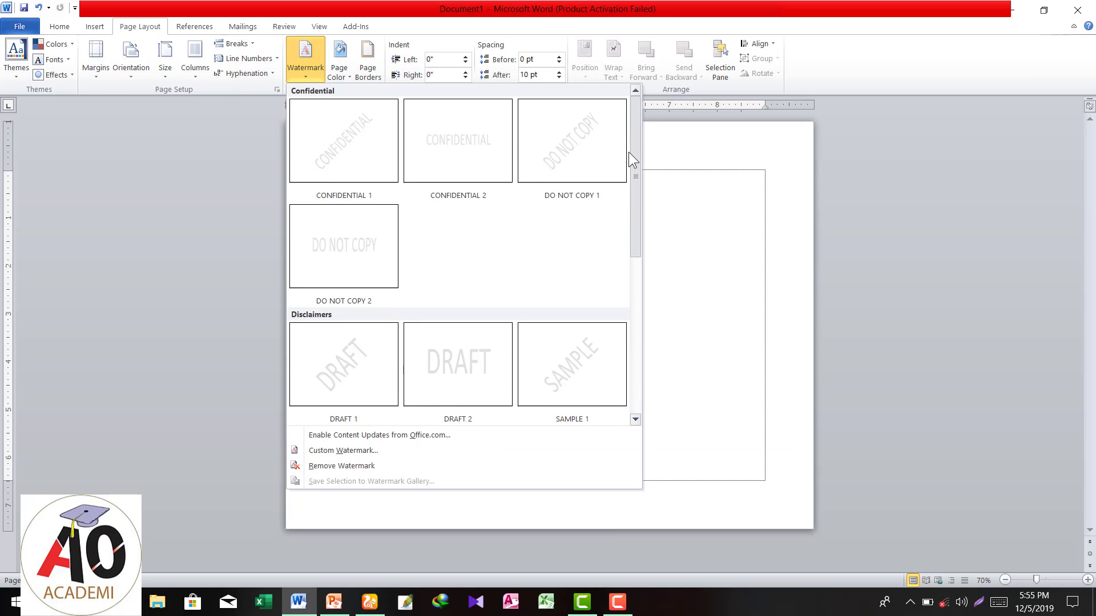
pyautogui.click(369, 452)
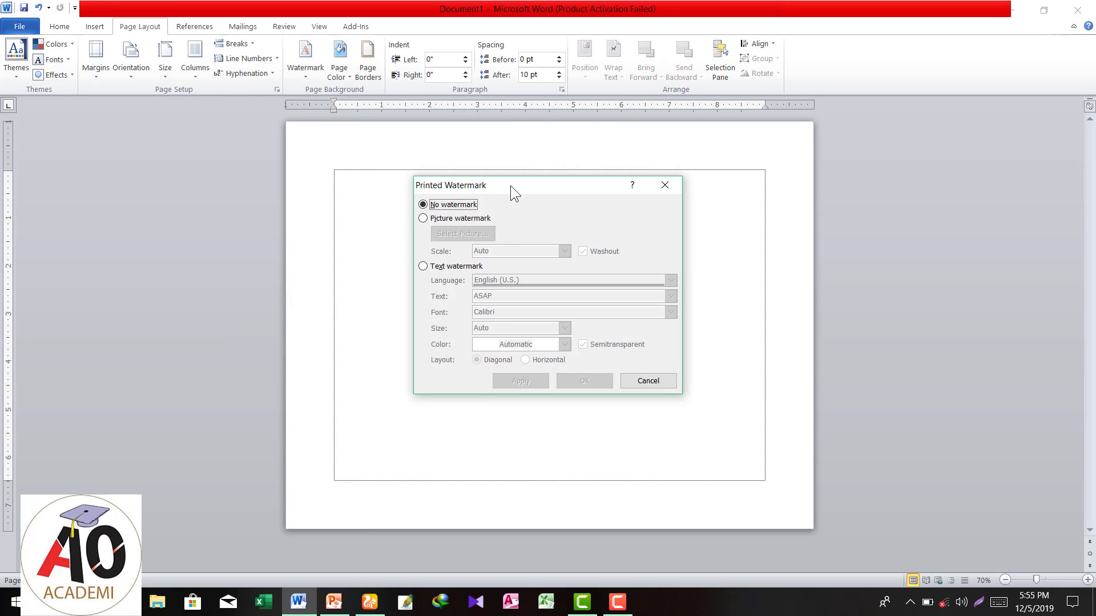
pyautogui.moveTo(510, 186); pyautogui.dragTo(452, 178)
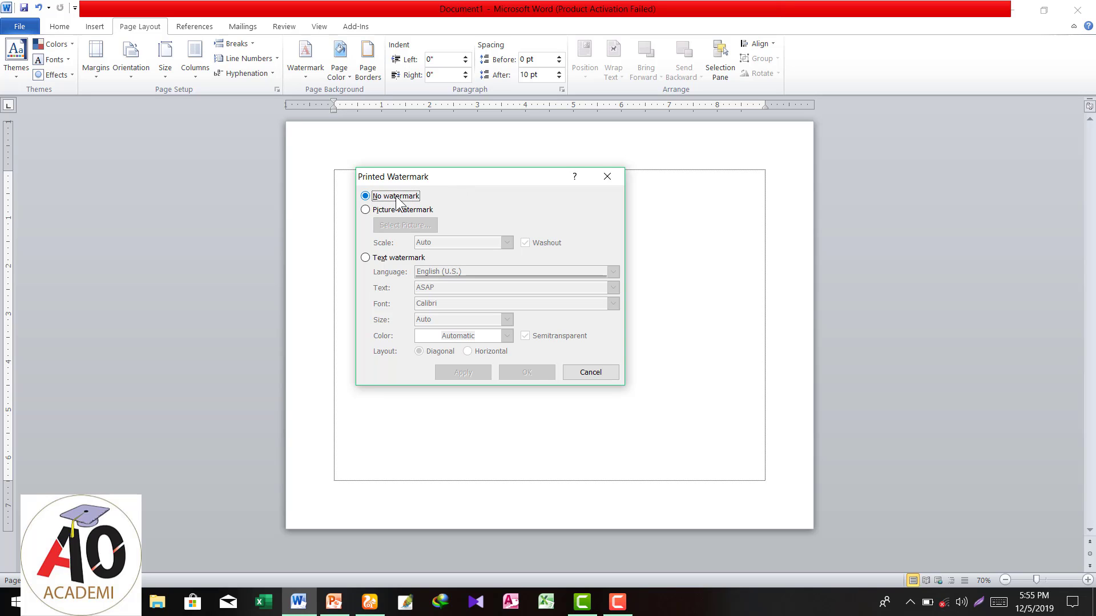
pyautogui.click(408, 210)
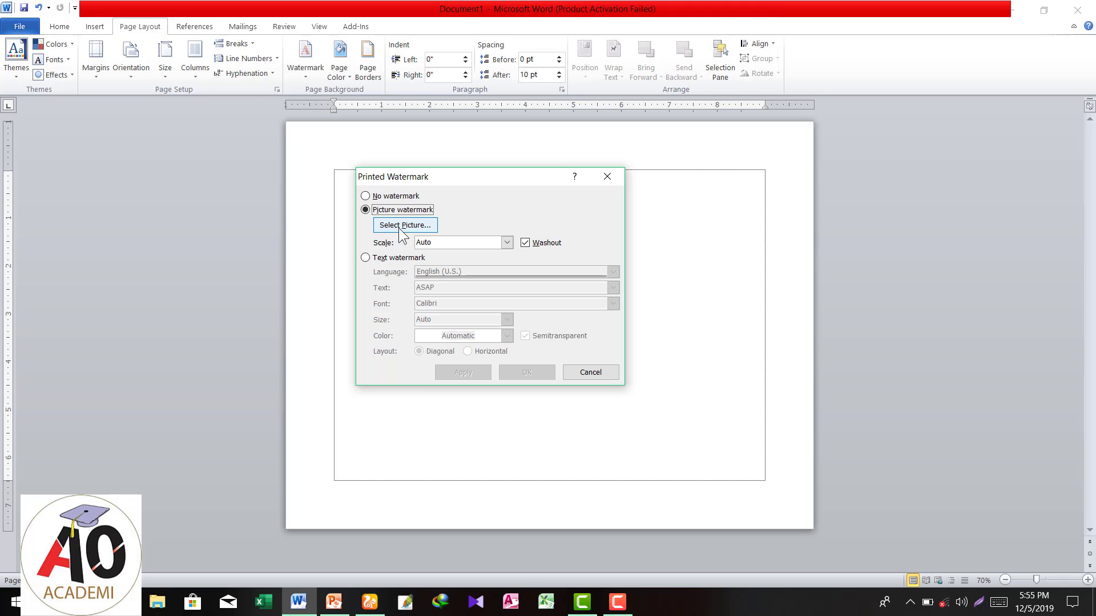
# Select the A10 ACADEMI logo image from the 2019 project work folder on New Volume (F:) as the watermark picture.
pyautogui.click(416, 228)
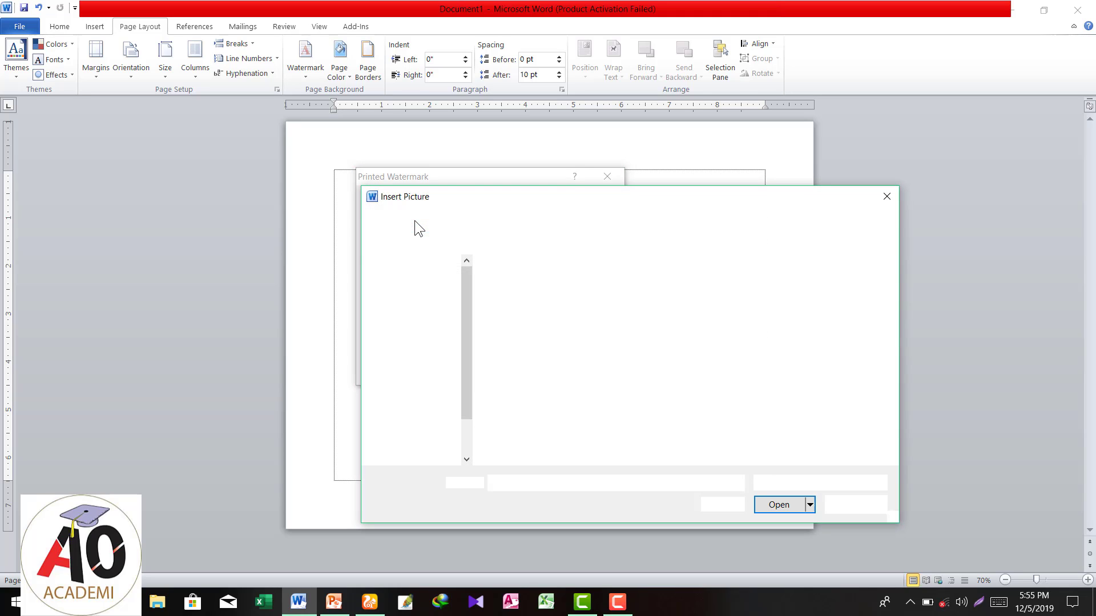
pyautogui.moveTo(540, 201); pyautogui.dragTo(440, 137)
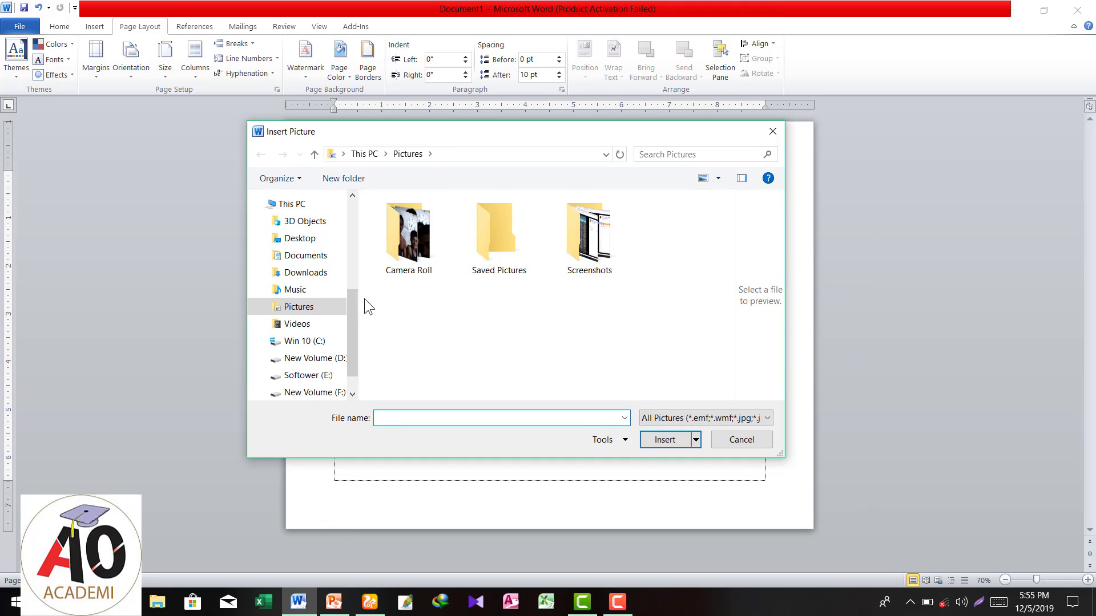
pyautogui.scroll(-2, 353, 336)
pyautogui.click(324, 354)
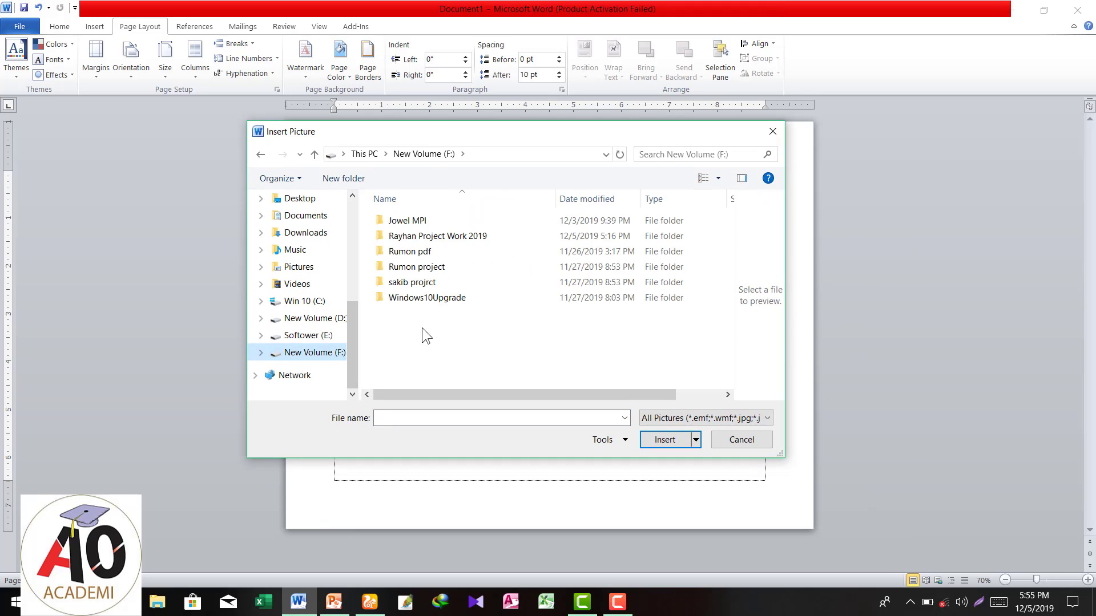
pyautogui.doubleClick(446, 235)
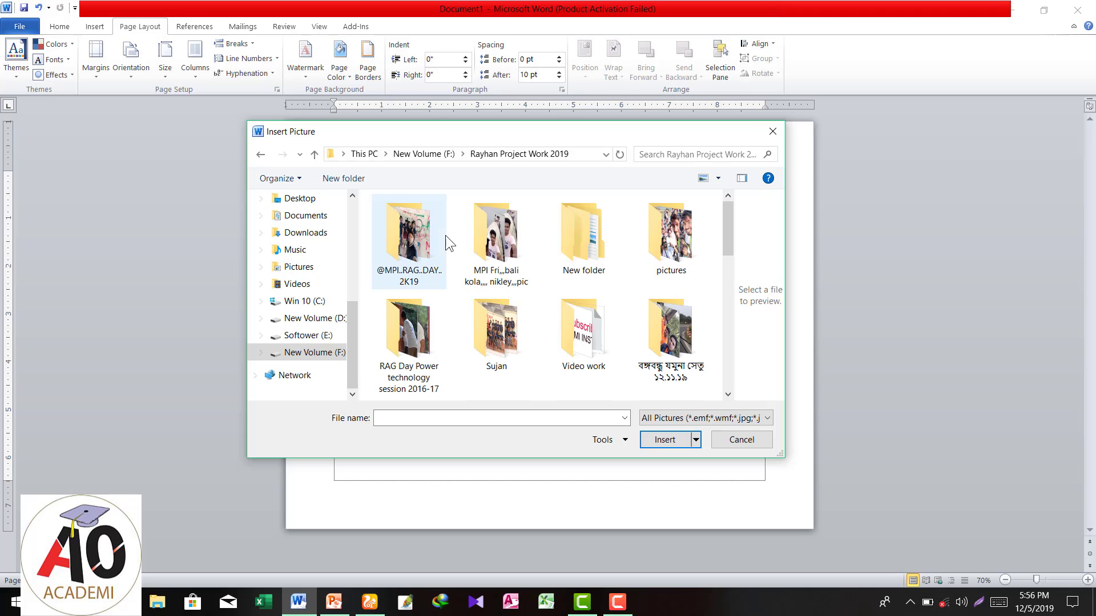
pyautogui.moveTo(728, 221); pyautogui.dragTo(716, 300)
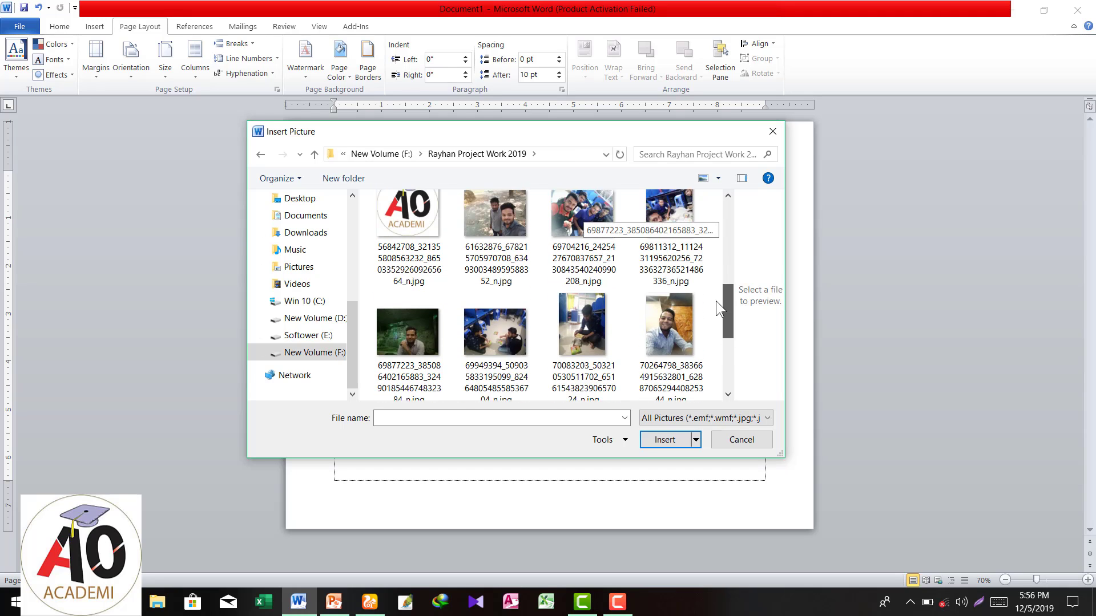
pyautogui.click(415, 244)
pyautogui.click(665, 440)
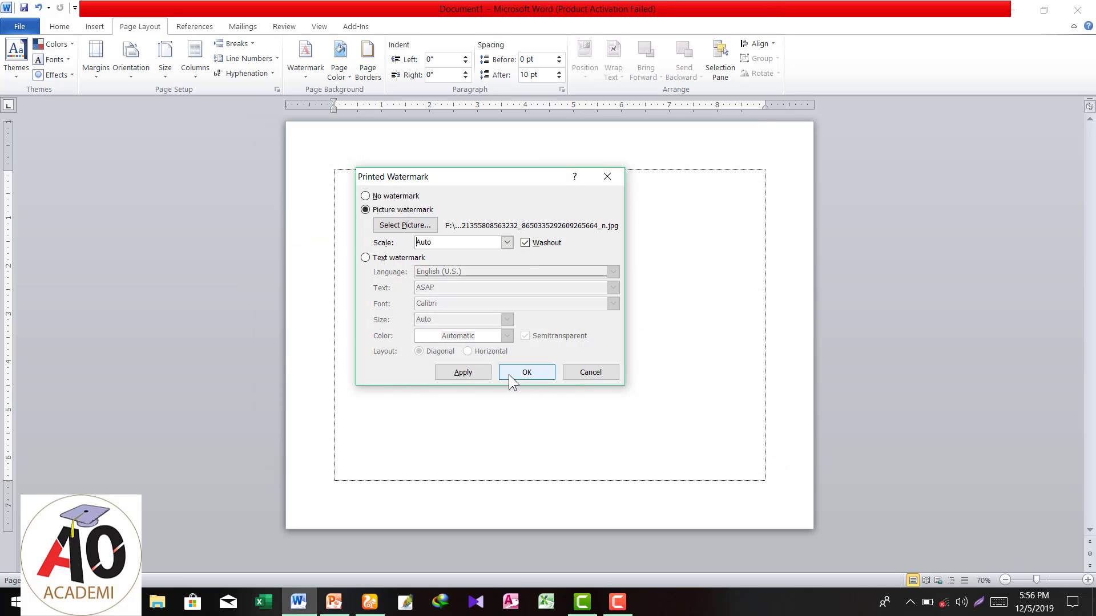
# Apply the logo watermark with Auto scale and Washout, and move the watermark dialog clear of the logo.
pyautogui.click(470, 374)
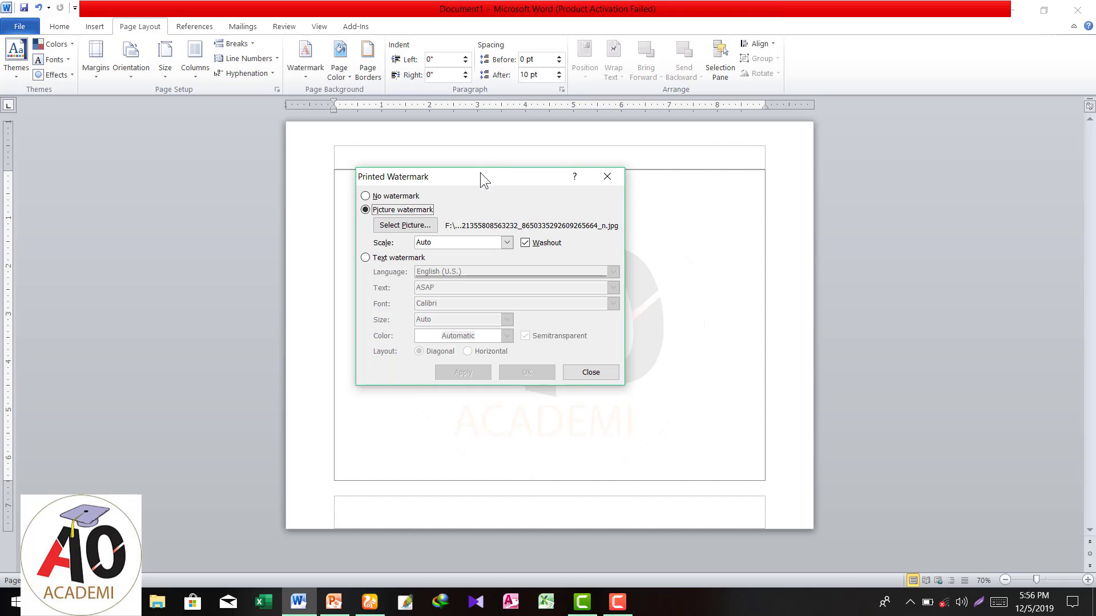
pyautogui.moveTo(484, 177); pyautogui.dragTo(924, 190)
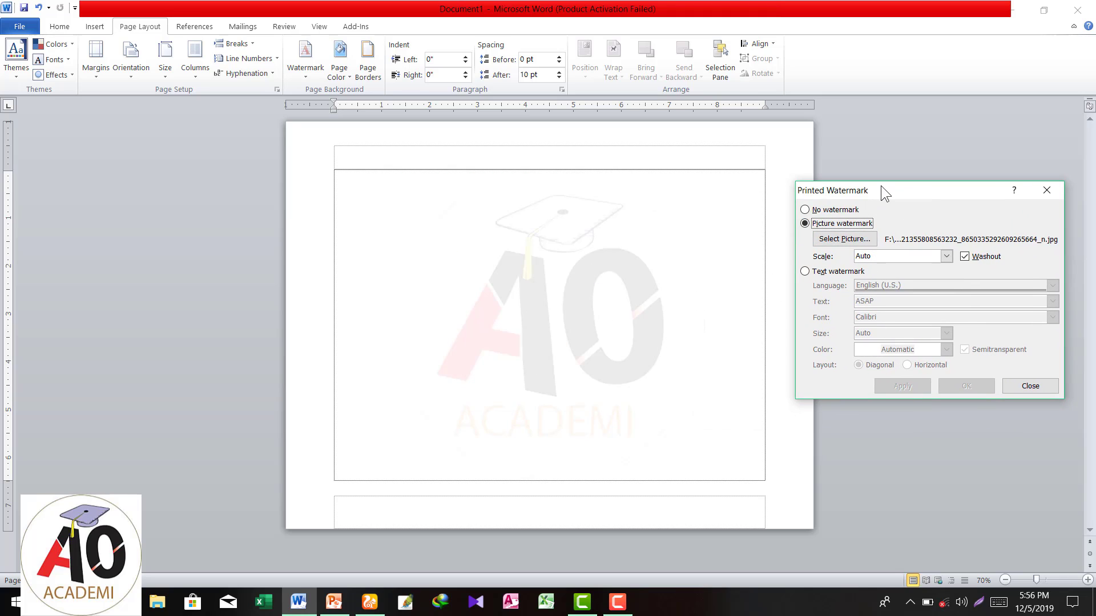
pyautogui.moveTo(881, 187); pyautogui.dragTo(865, 137)
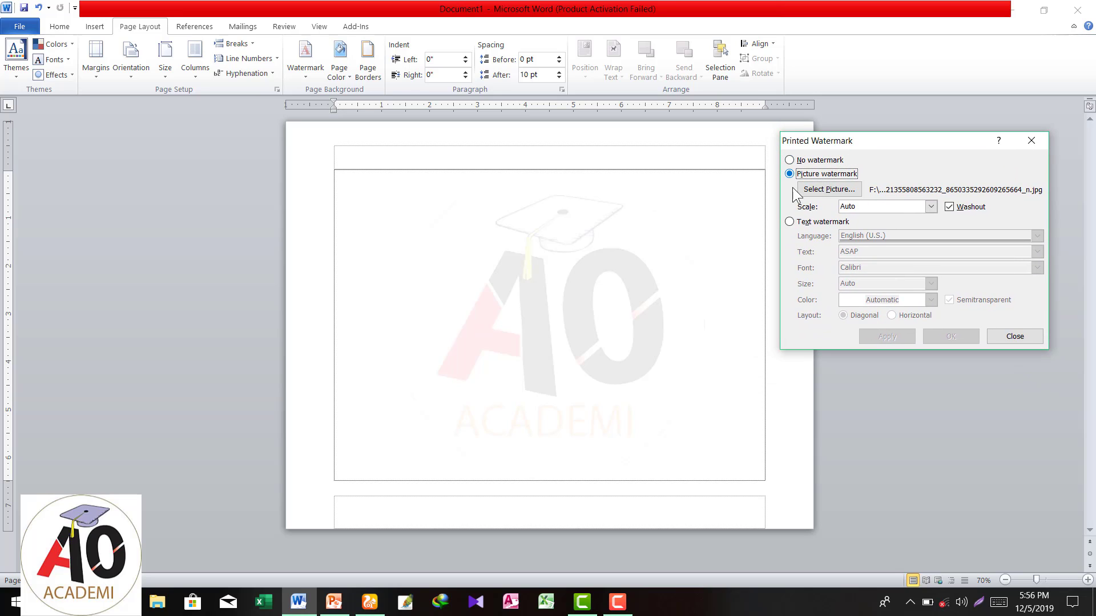
# Switch to a text watermark and set its text to "10 ACADEMI INSTITUTE".
pyautogui.click(789, 221)
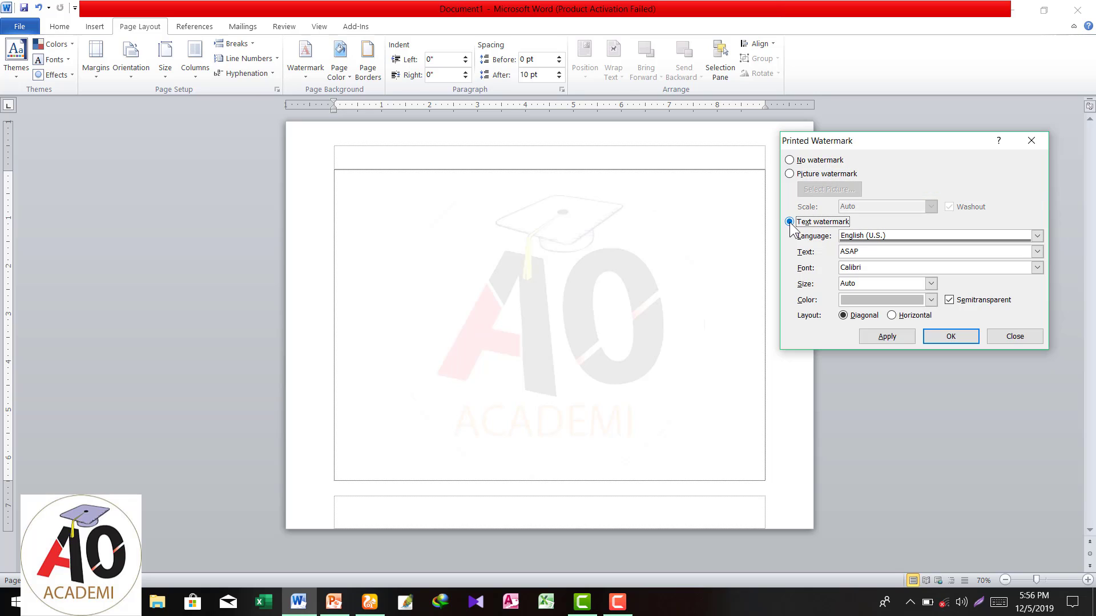
pyautogui.moveTo(867, 146); pyautogui.dragTo(799, 137)
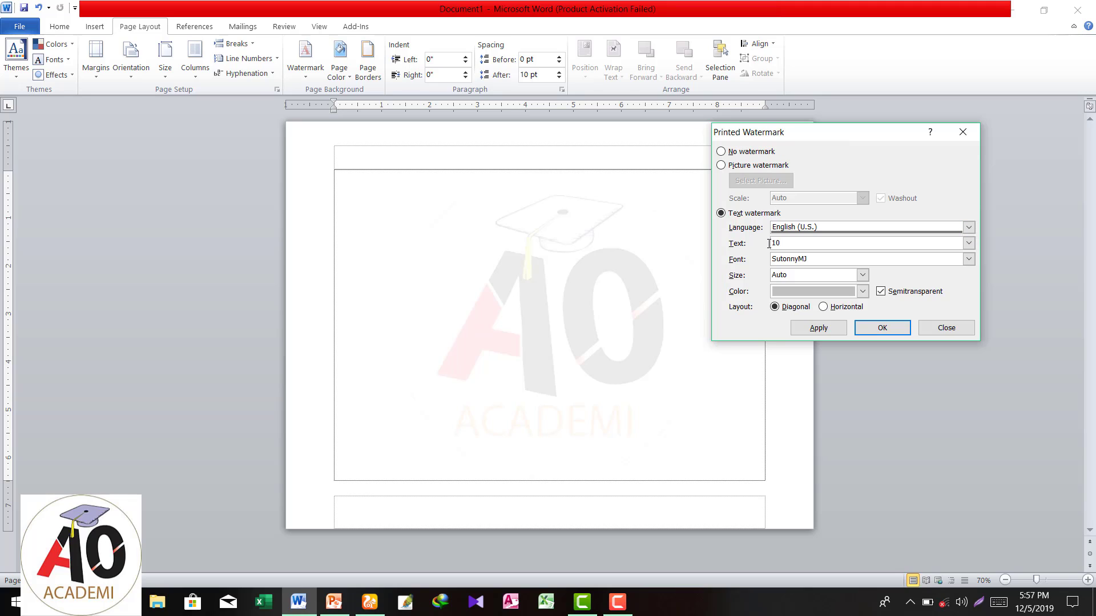
pyautogui.write('ACADEMI INSTITUTE')
pyautogui.click(863, 275)
pyautogui.click(863, 275)
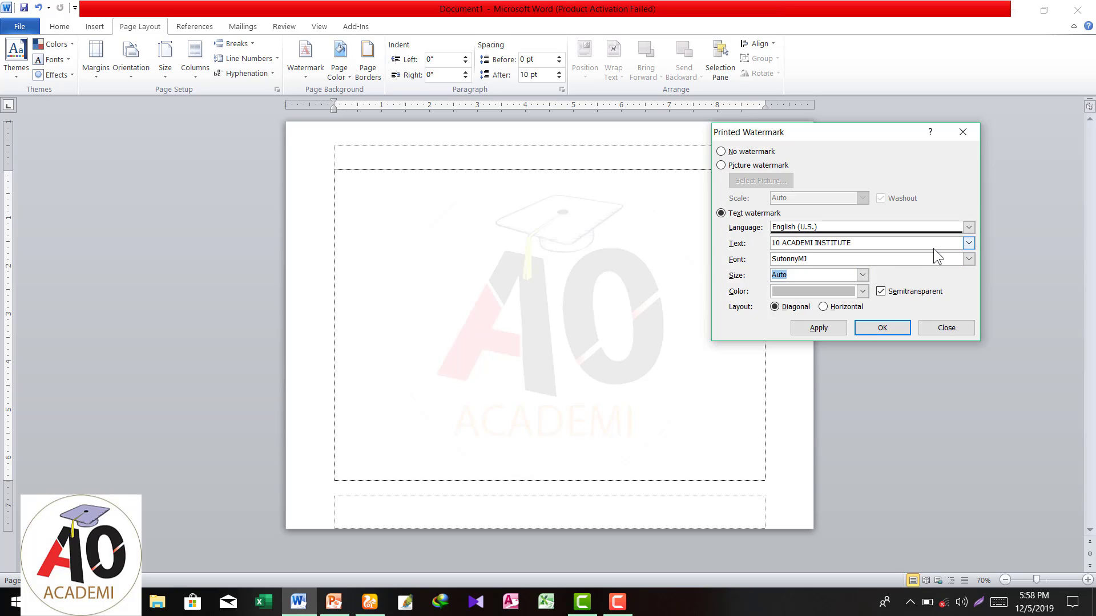
# Set the font of the text watermark to Arial.
pyautogui.click(968, 259)
pyautogui.scroll(20, 881, 290)
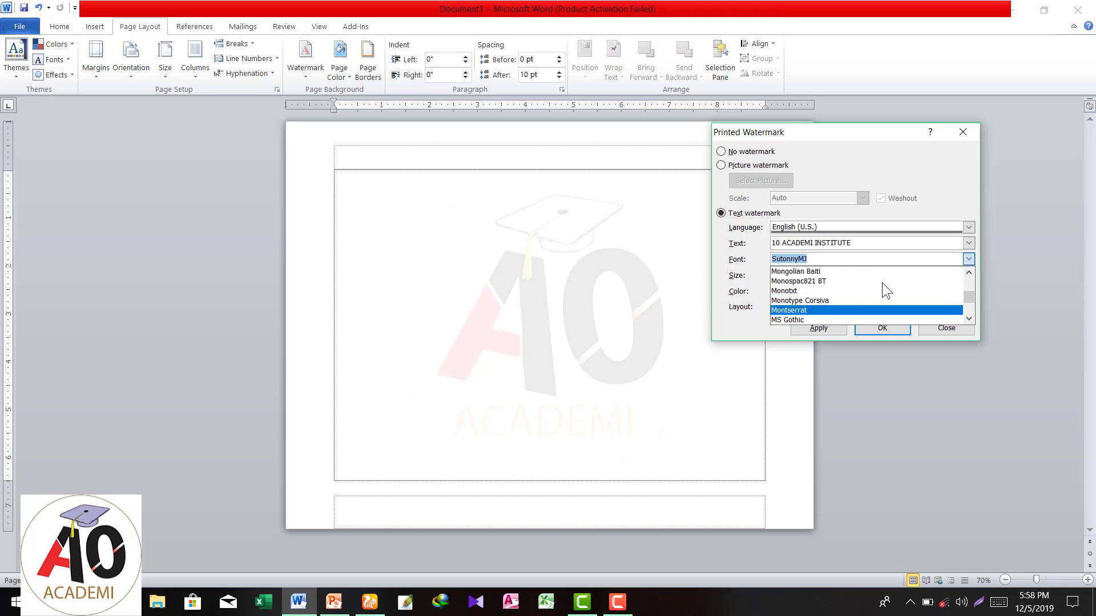
pyautogui.scroll(20, 881, 276)
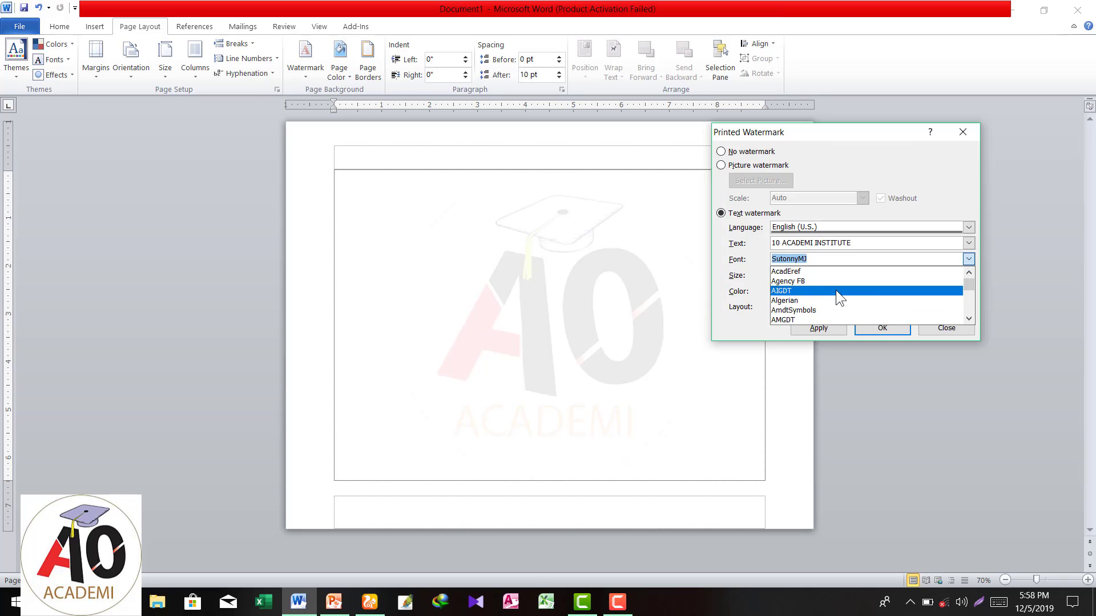
pyautogui.scroll(-5, 842, 287)
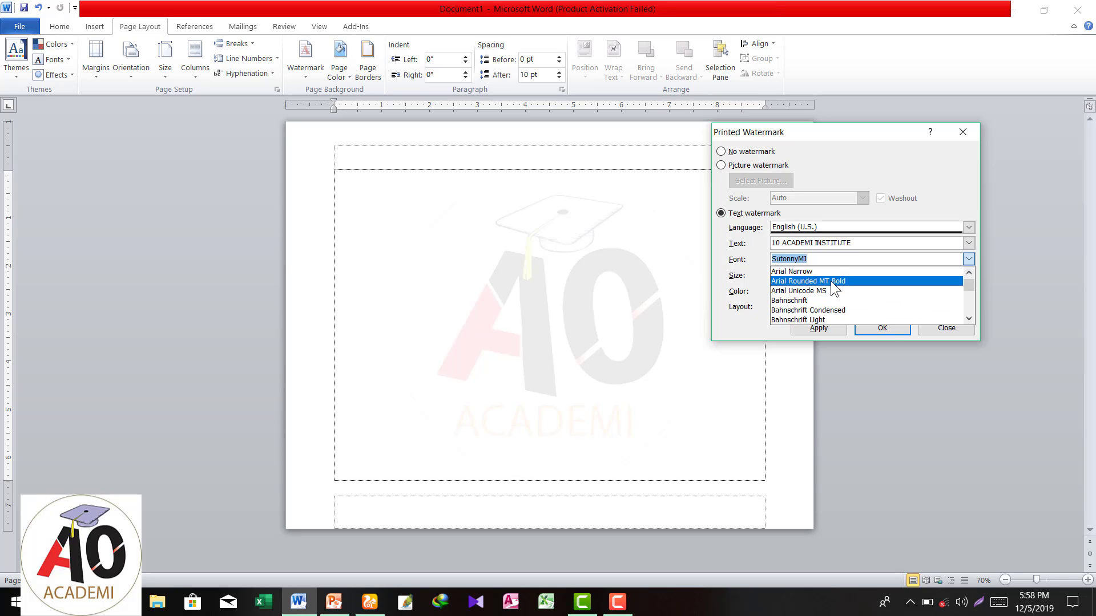
pyautogui.scroll(-1, 832, 285)
pyautogui.scroll(2, 837, 291)
pyautogui.scroll(1, 836, 289)
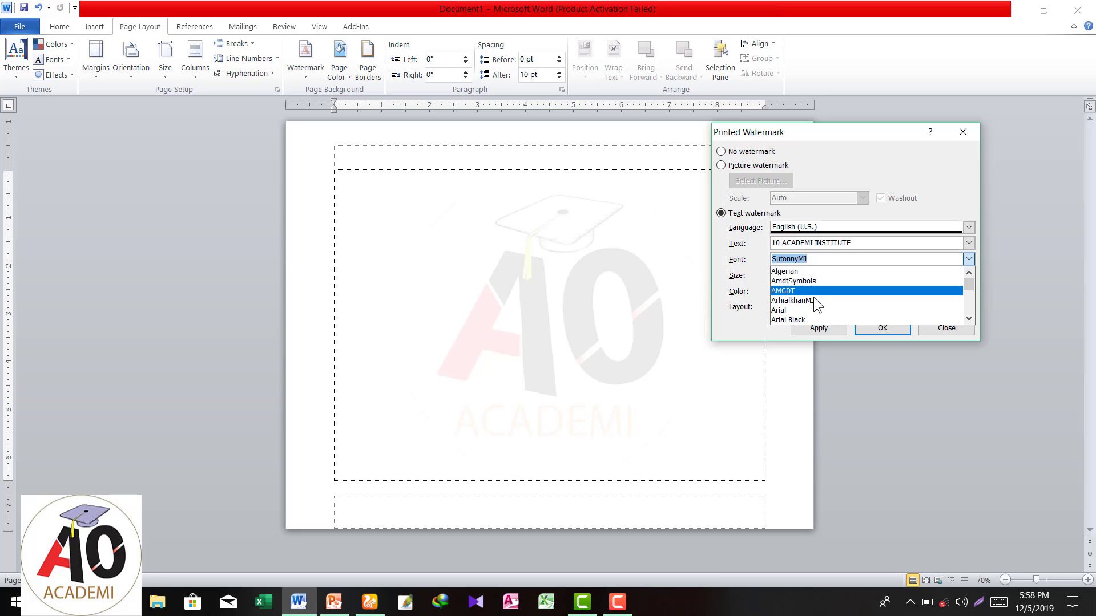
pyautogui.click(842, 310)
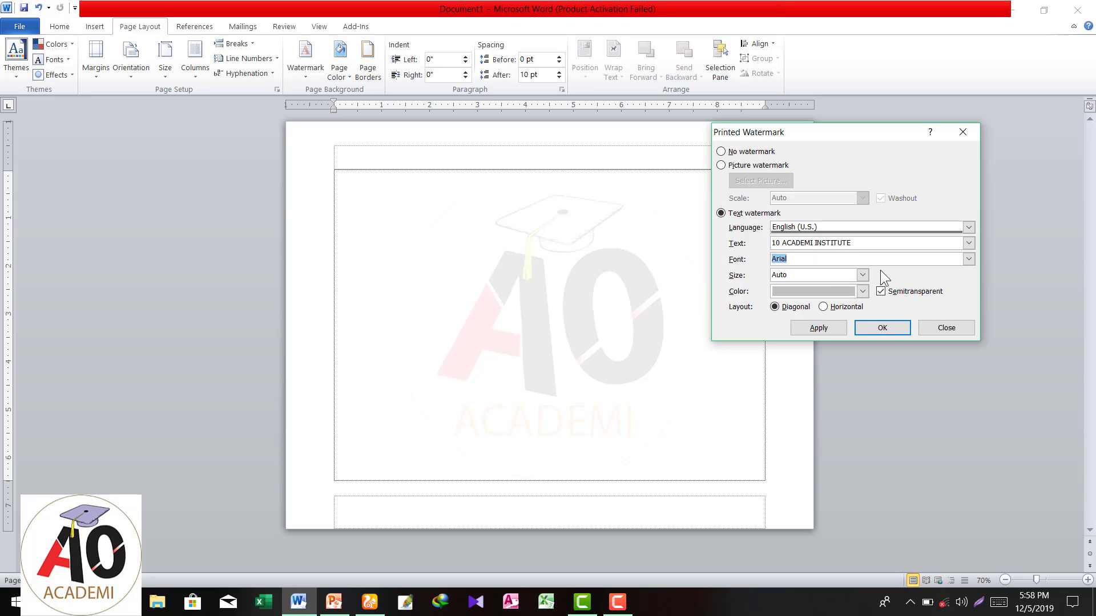
# Colour the text watermark dark orange, keeping Auto size and the semitransparent Diagonal layout, and apply it to the page.
pyautogui.click(862, 275)
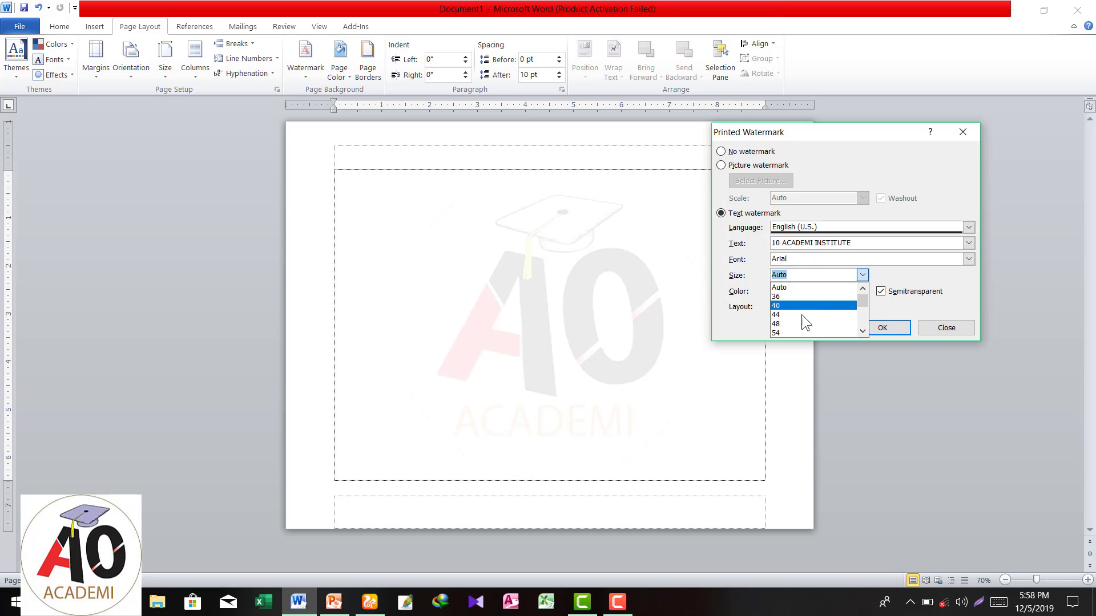
pyautogui.click(863, 277)
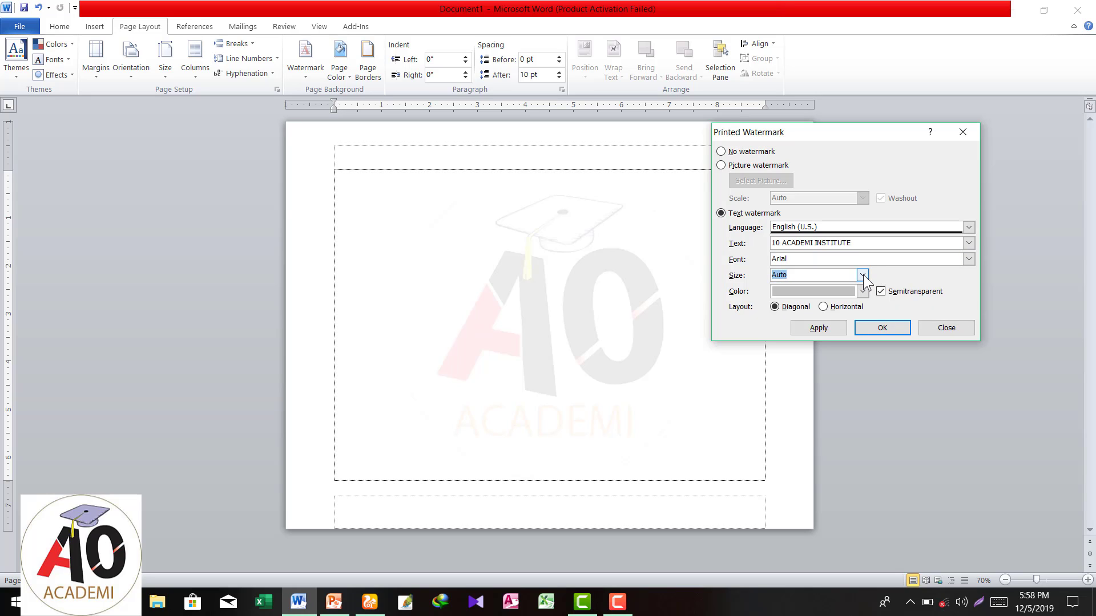
pyautogui.click(833, 290)
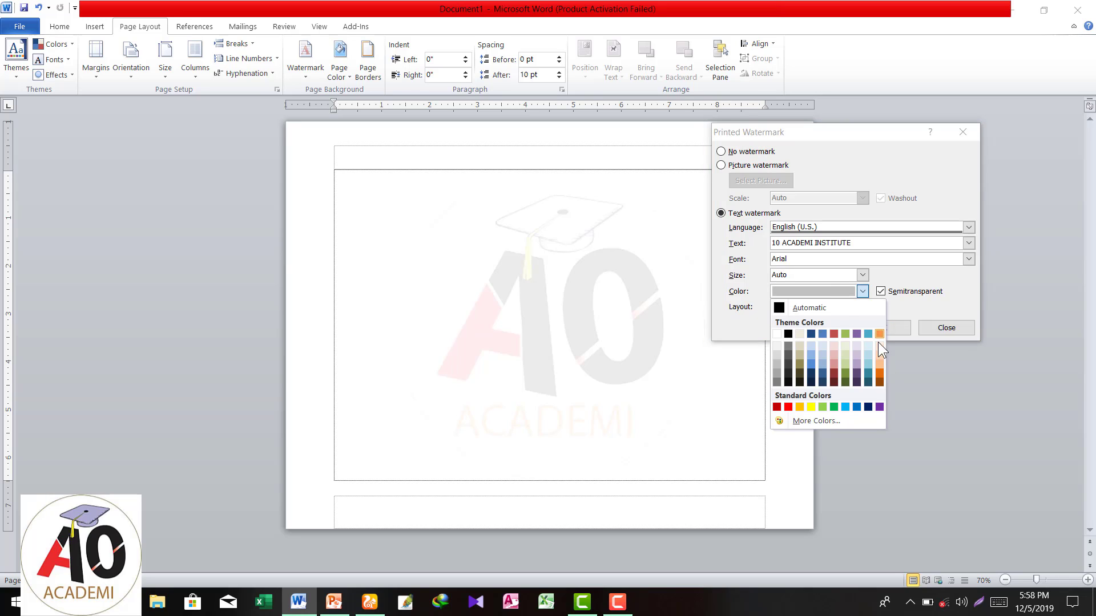
pyautogui.click(879, 372)
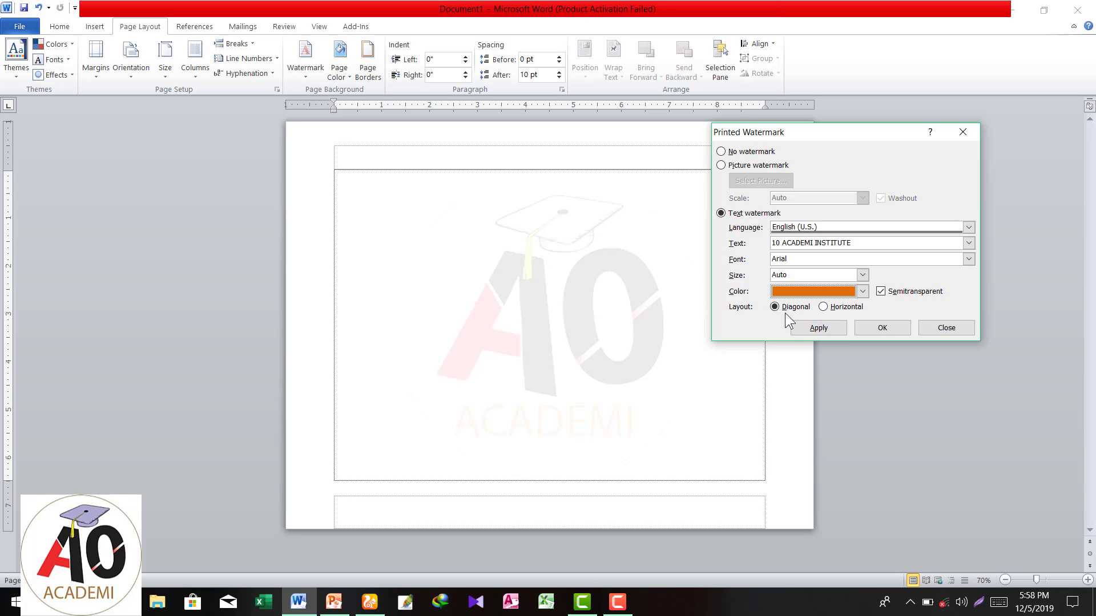
pyautogui.click(824, 326)
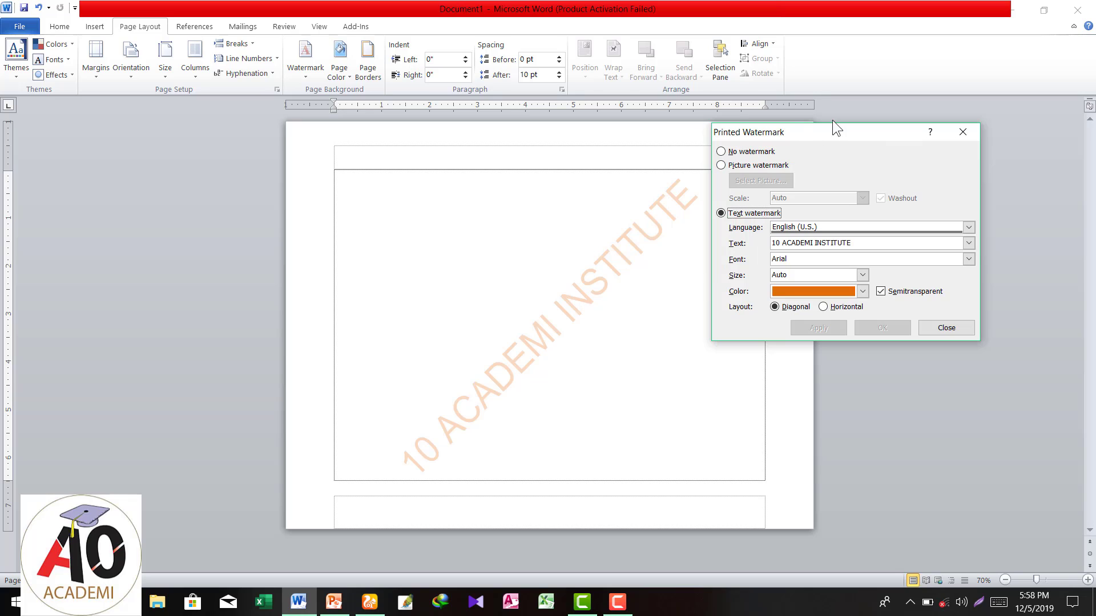
pyautogui.moveTo(833, 122); pyautogui.dragTo(933, 127)
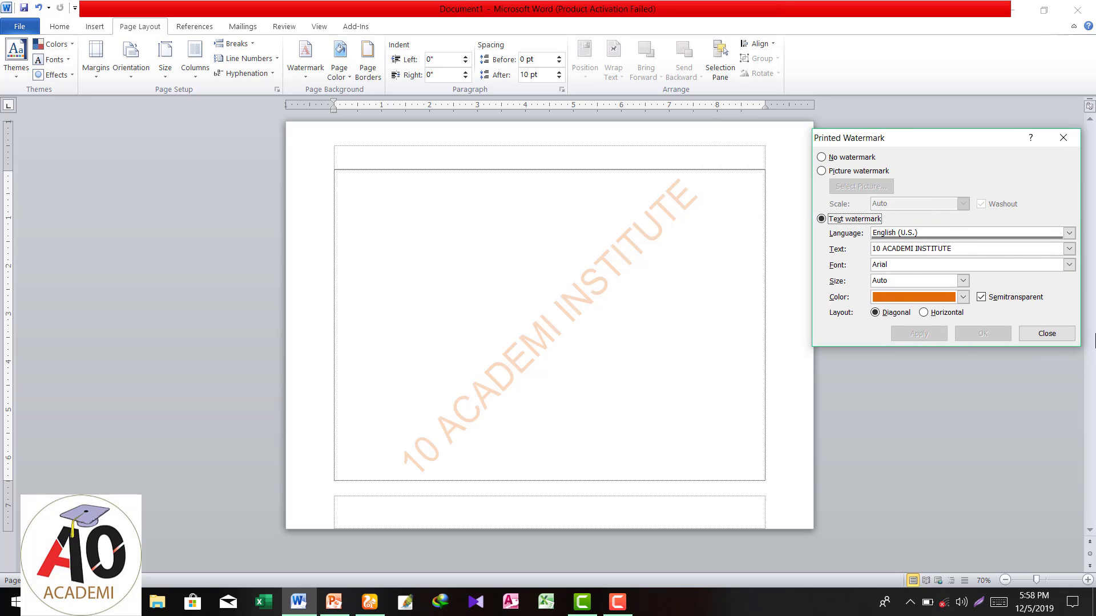
pyautogui.click(1047, 334)
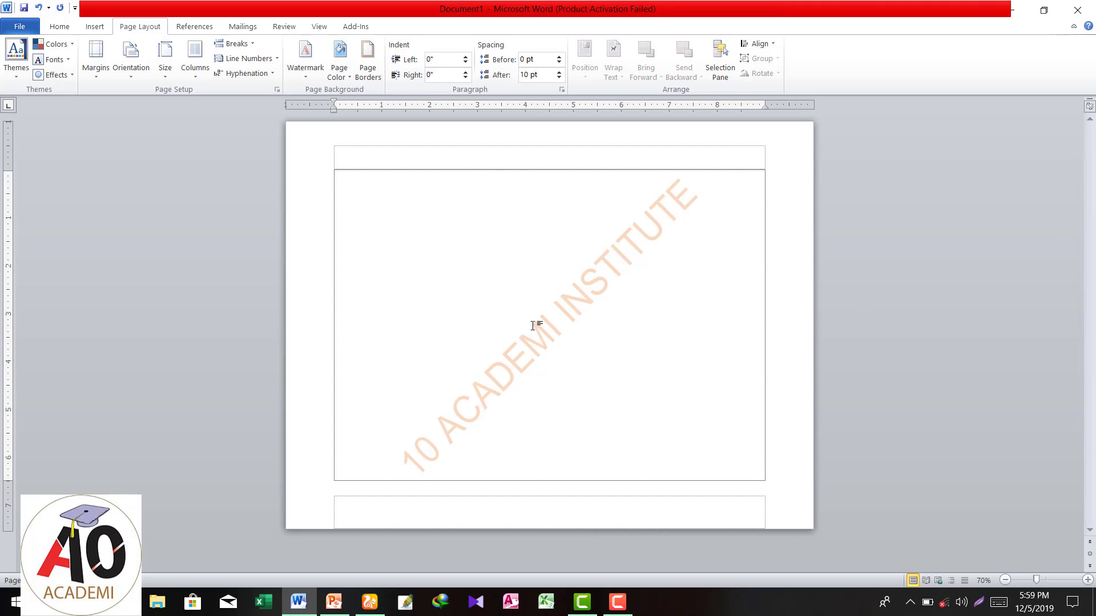
# Remove the watermark from the document by choosing No watermark in the custom watermark settings.
pyautogui.click(299, 80)
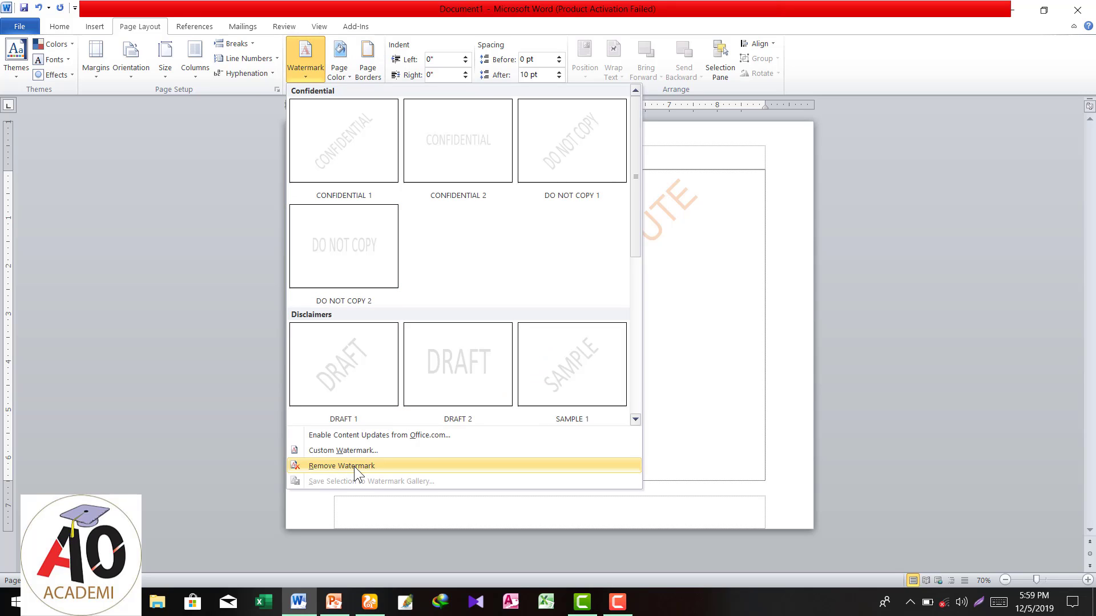
pyautogui.click(351, 450)
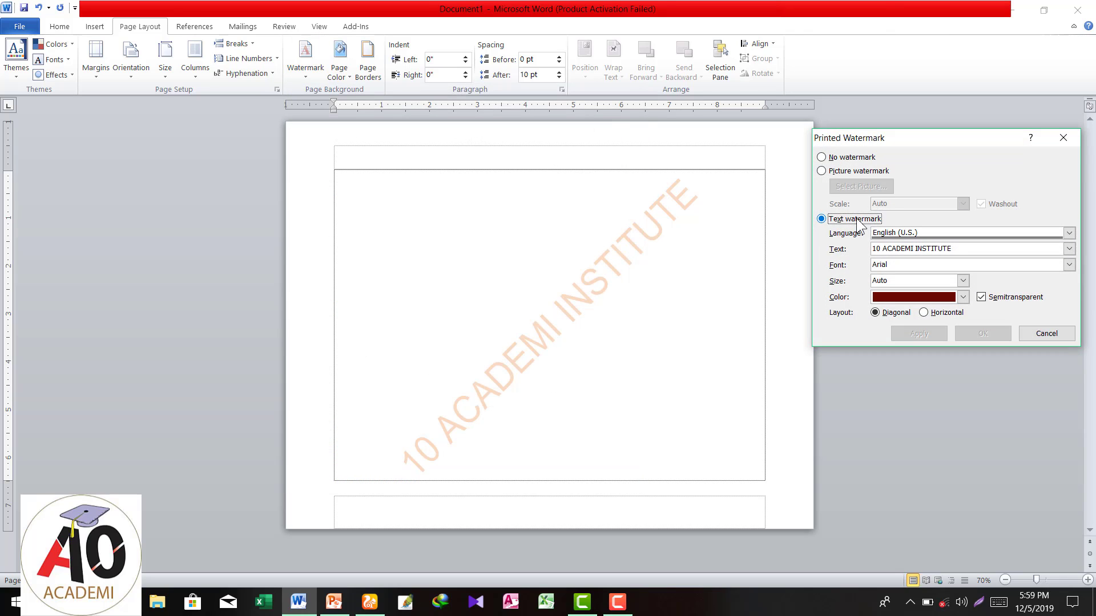
pyautogui.click(823, 159)
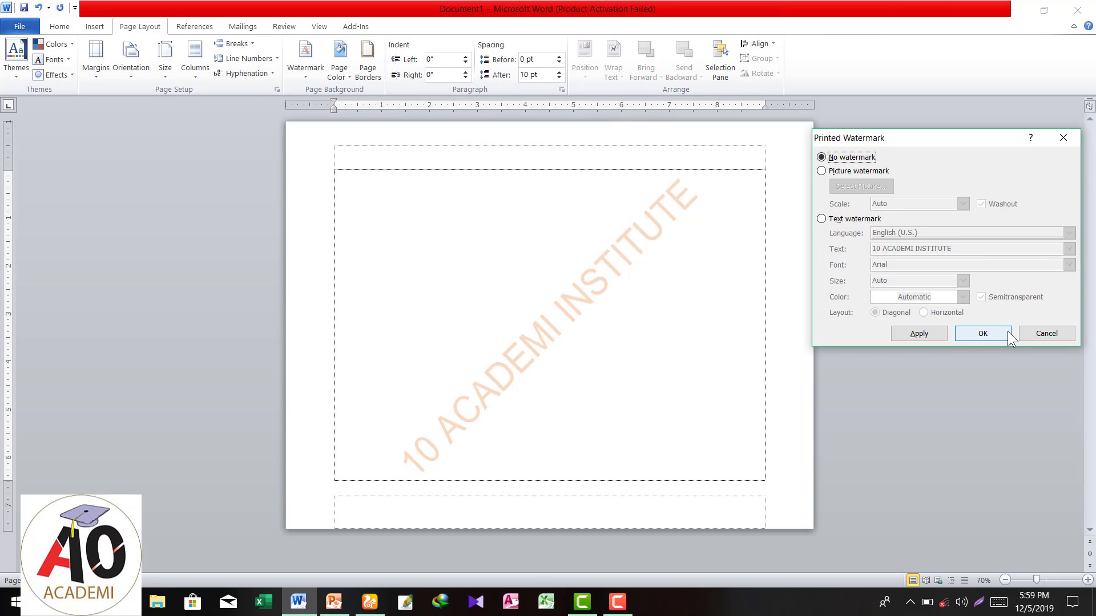
pyautogui.click(981, 338)
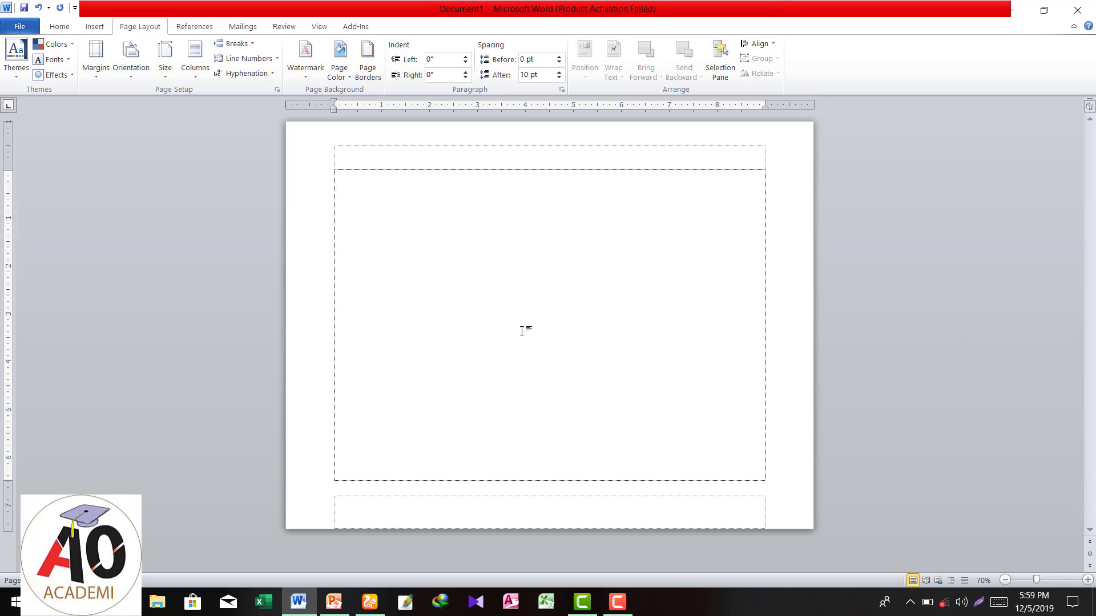
# Open the page colour fill effects and look through the gradient, texture, pattern and picture options.
pyautogui.click(344, 74)
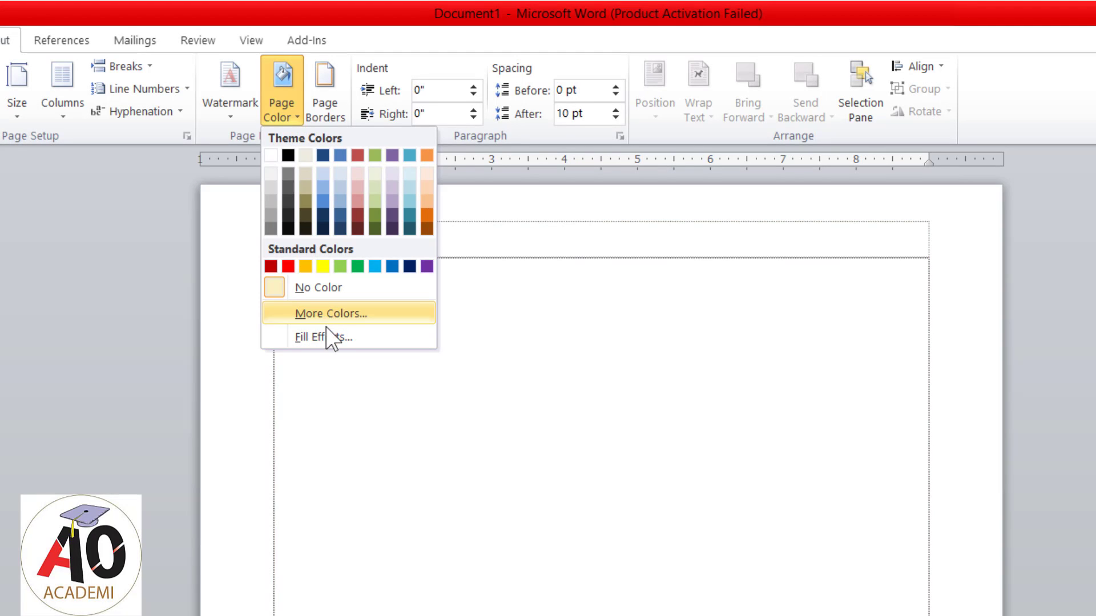
pyautogui.click(315, 337)
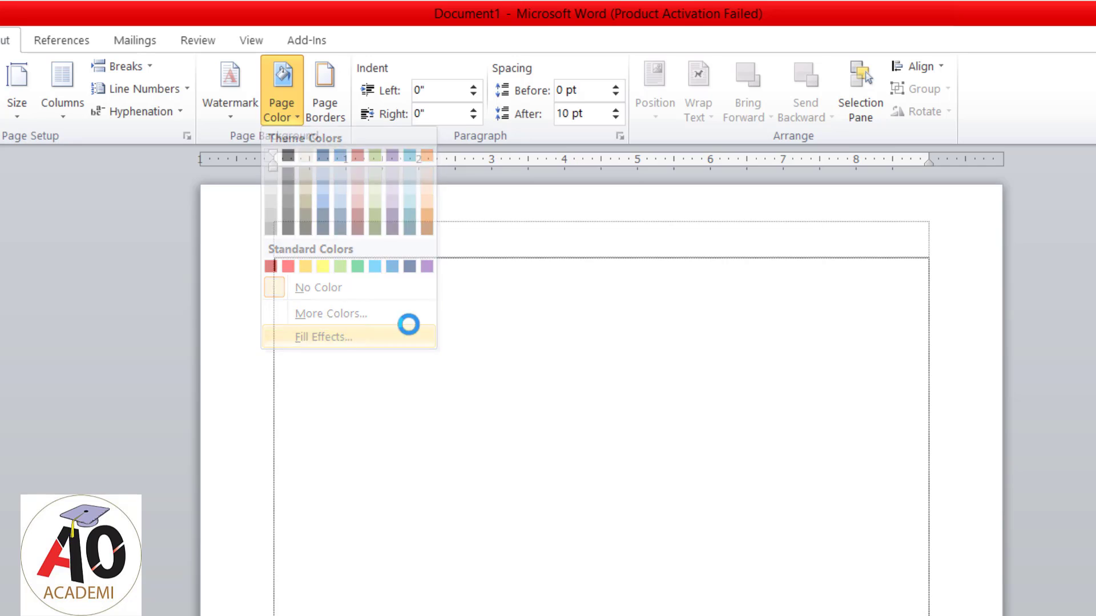
pyautogui.moveTo(681, 211); pyautogui.dragTo(856, 211)
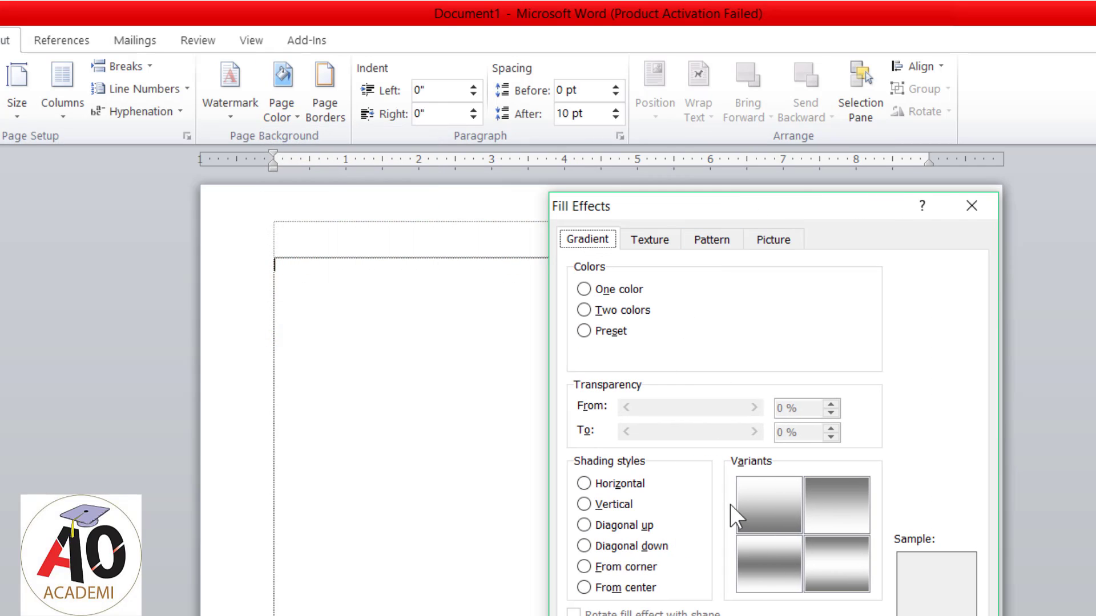
pyautogui.click(771, 507)
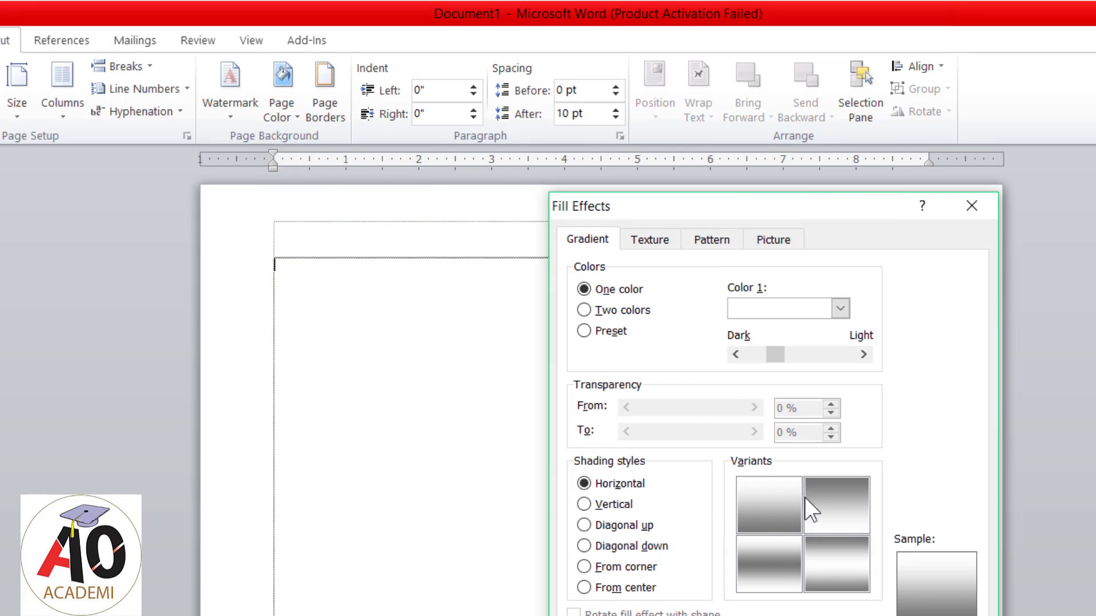
pyautogui.click(646, 242)
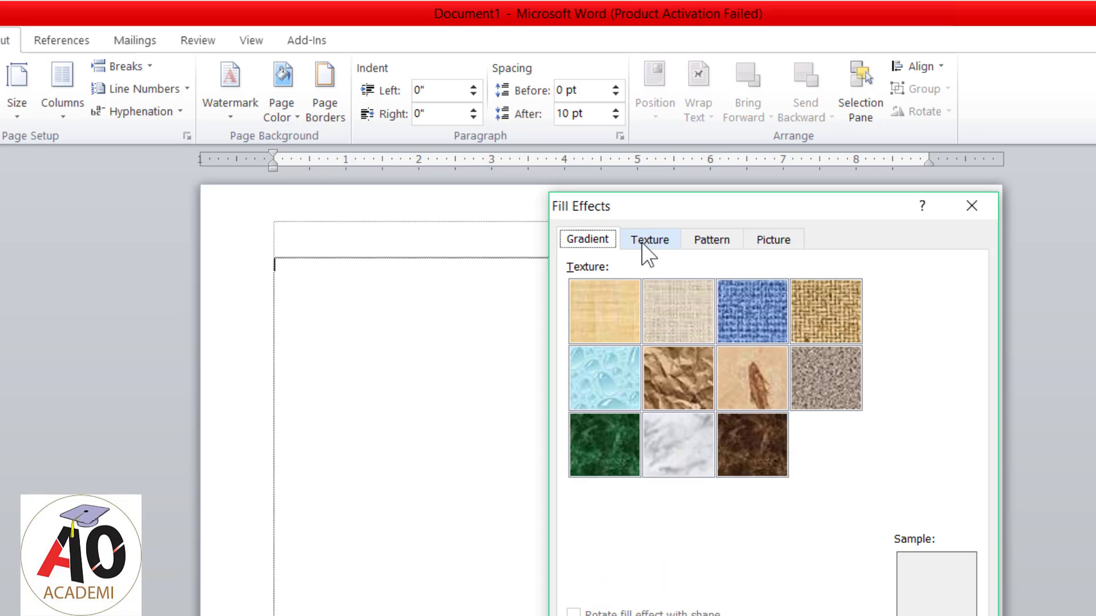
pyautogui.click(724, 243)
pyautogui.click(774, 241)
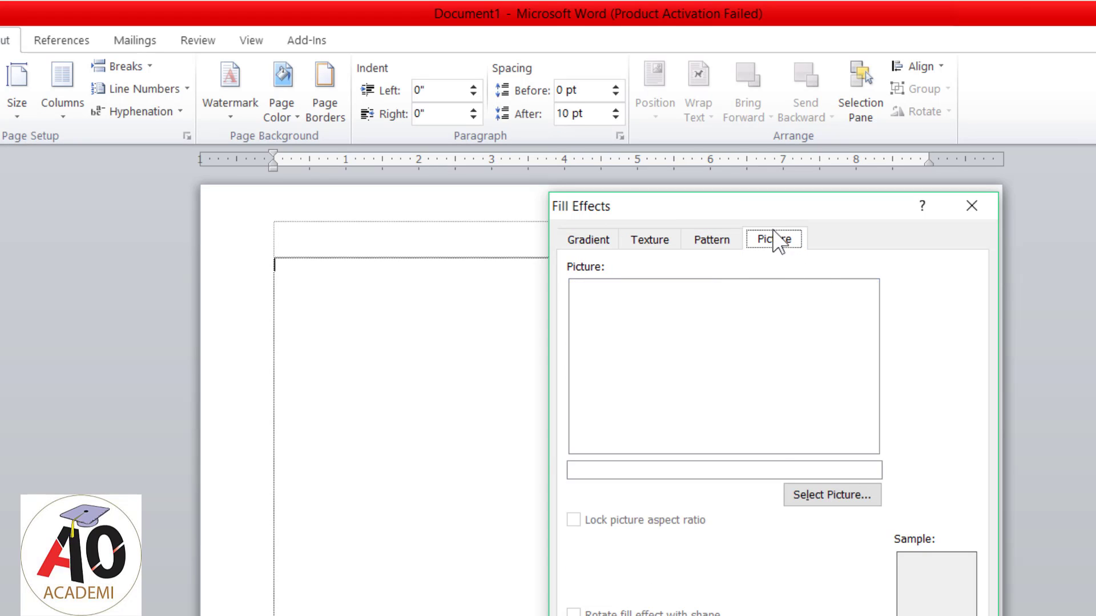
# Fill the page background with the Small confetti pattern, using a black foreground and white background.
pyautogui.click(707, 250)
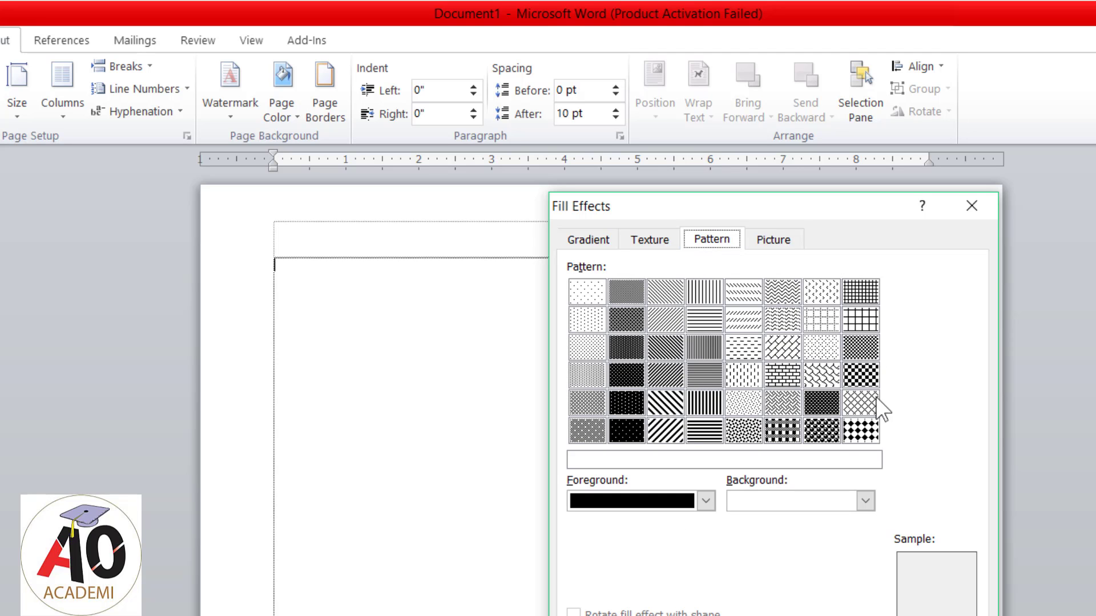
pyautogui.click(822, 375)
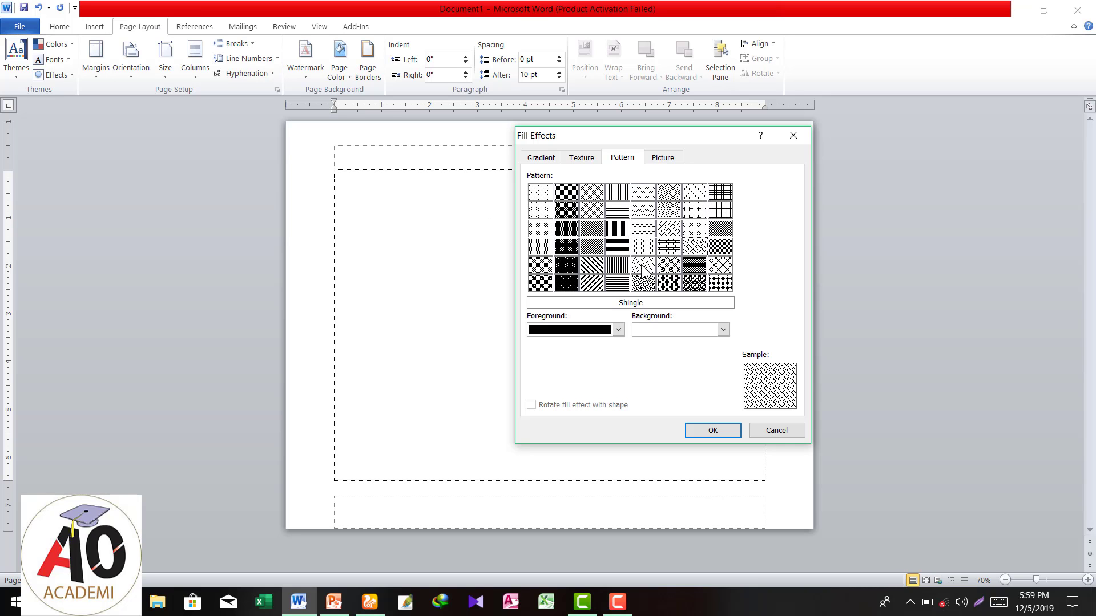
pyautogui.click(648, 266)
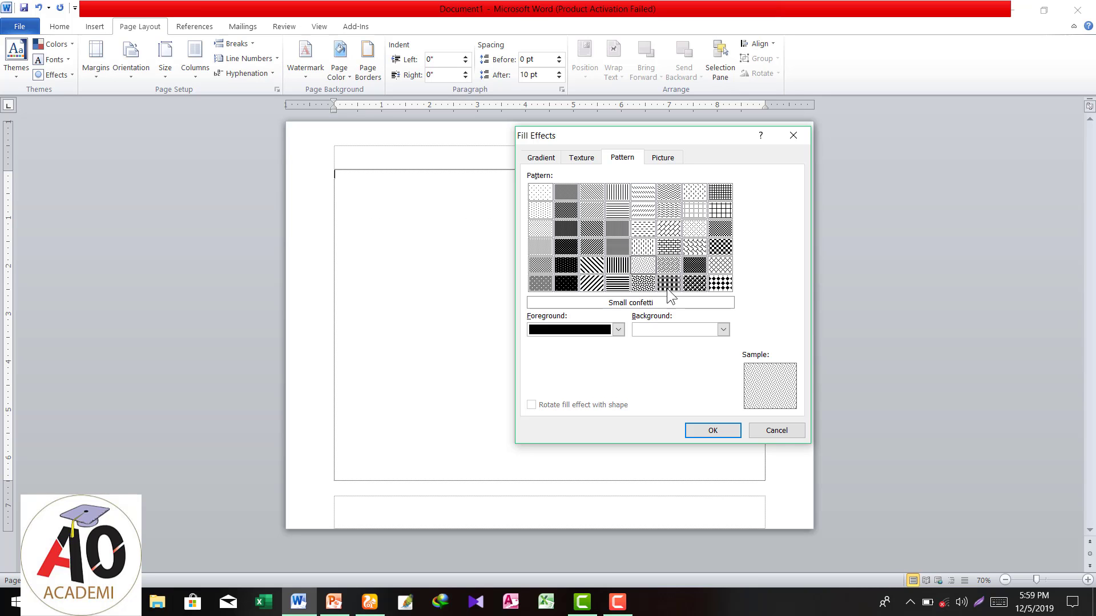
pyautogui.click(712, 432)
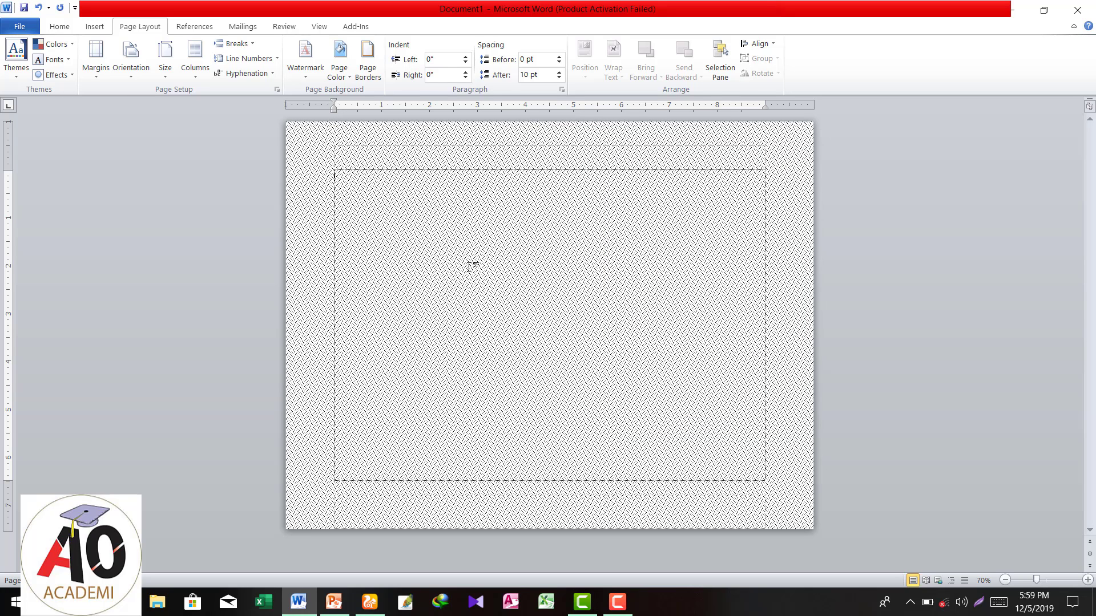
# Open the borders and shading settings and give the current paragraph a ½ pt Box border.
pyautogui.click(374, 64)
pyautogui.click(366, 68)
pyautogui.moveTo(468, 159)
pyautogui.mouseDown()
pyautogui.moveTo(634, 165)
pyautogui.moveTo(560, 129)
pyautogui.mouseUp()
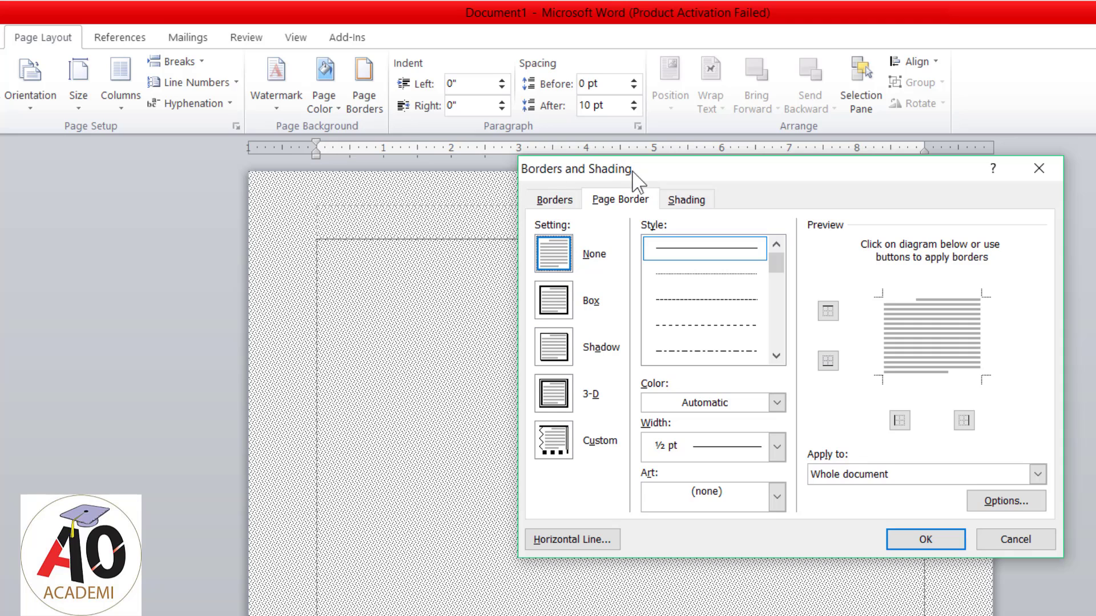
pyautogui.moveTo(697, 173)
pyautogui.mouseDown()
pyautogui.moveTo(706, 184)
pyautogui.moveTo(680, 174)
pyautogui.moveTo(676, 191)
pyautogui.moveTo(664, 185)
pyautogui.mouseUp()
pyautogui.click(512, 213)
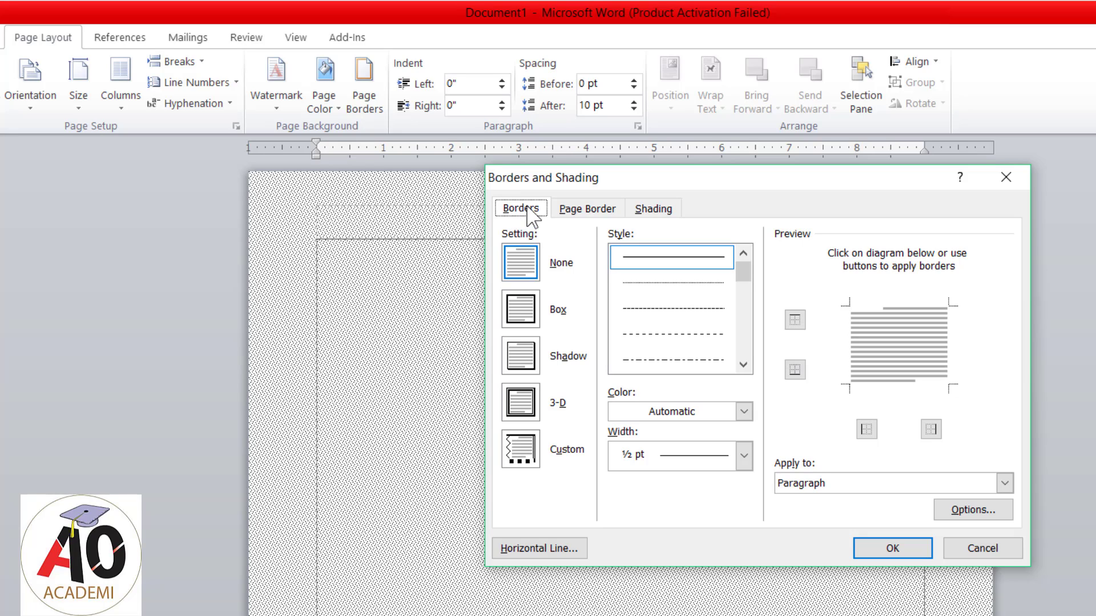
pyautogui.click(531, 315)
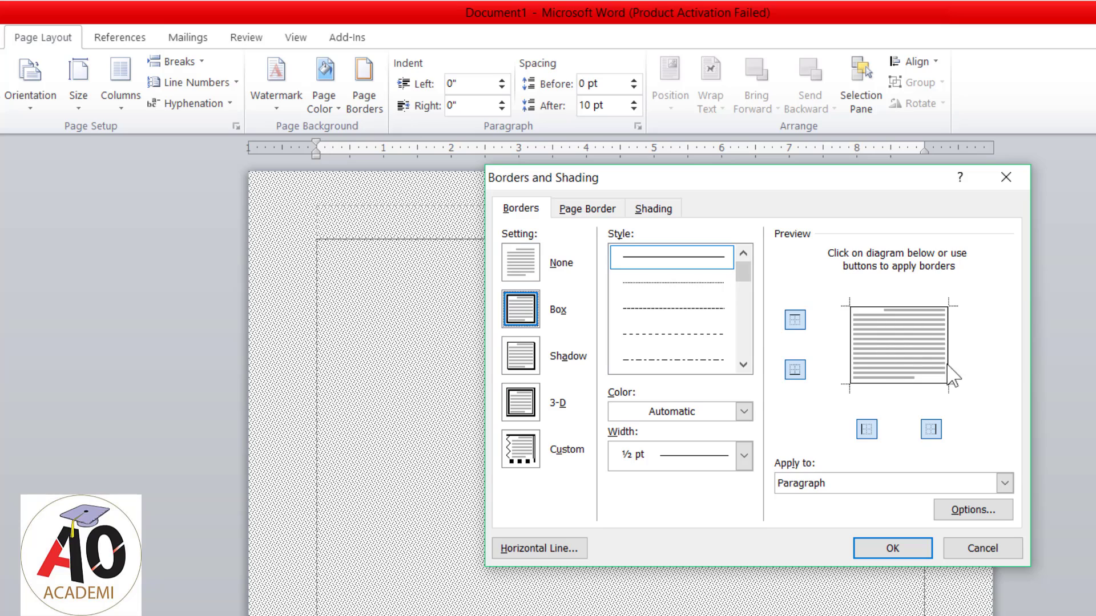
# Try the Shadow and 3-D settings for the paragraph border, then switch it to Custom.
pyautogui.click(516, 357)
pyautogui.click(515, 356)
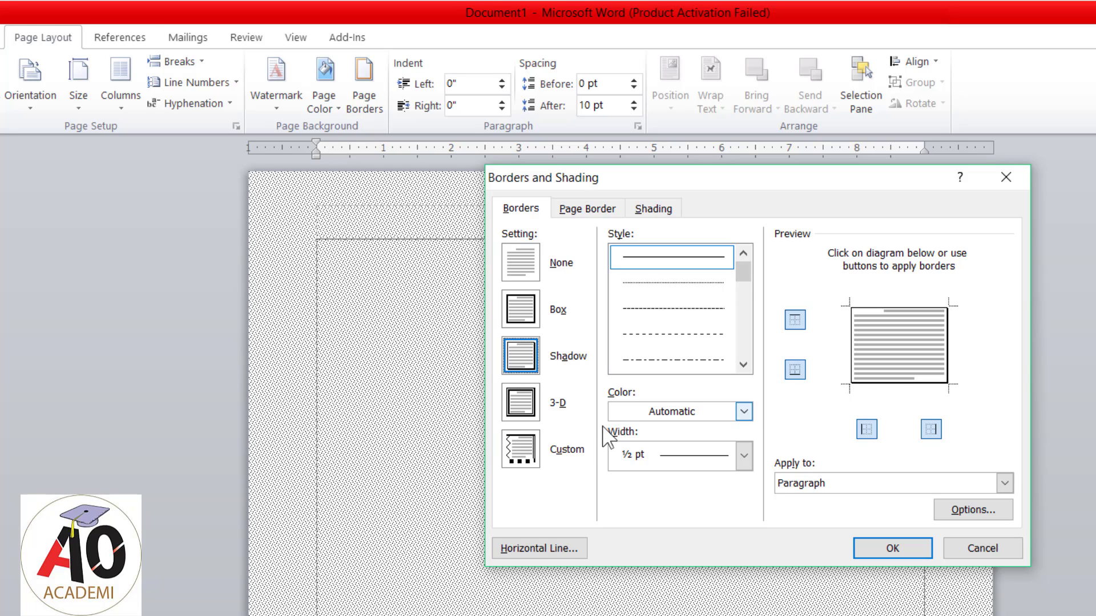
pyautogui.click(526, 403)
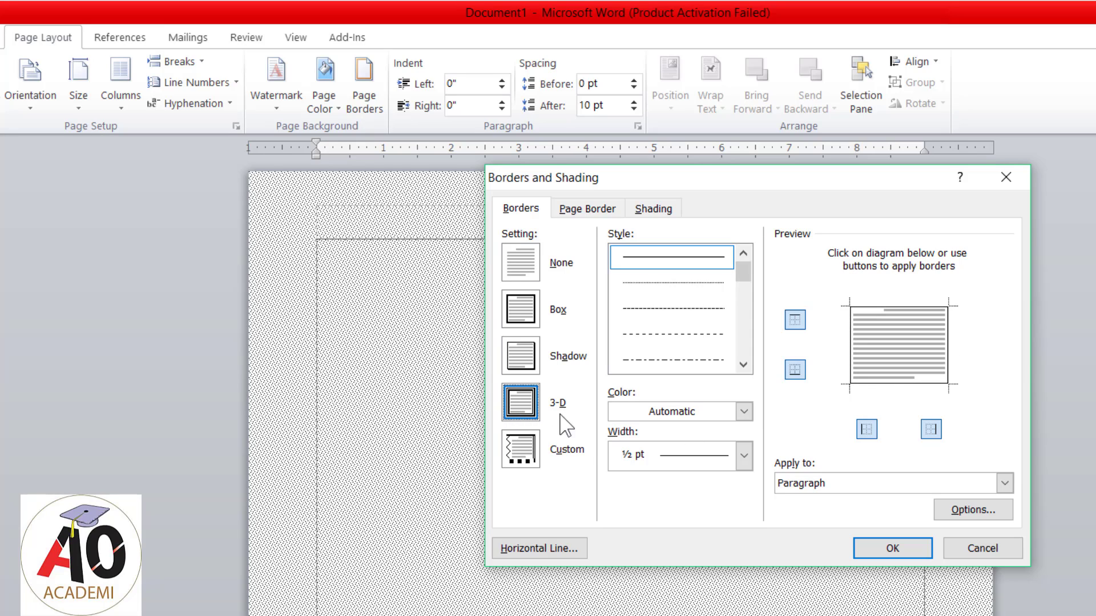
pyautogui.click(522, 457)
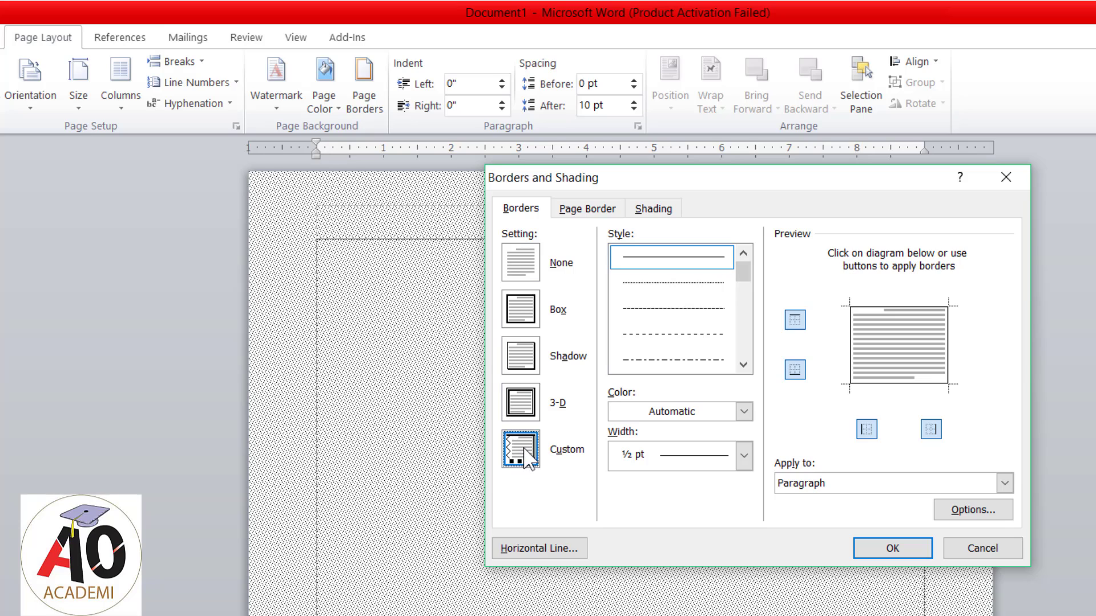
# Set a Box page border for the whole document, using the double line style with one thick and one thin line.
pyautogui.click(587, 209)
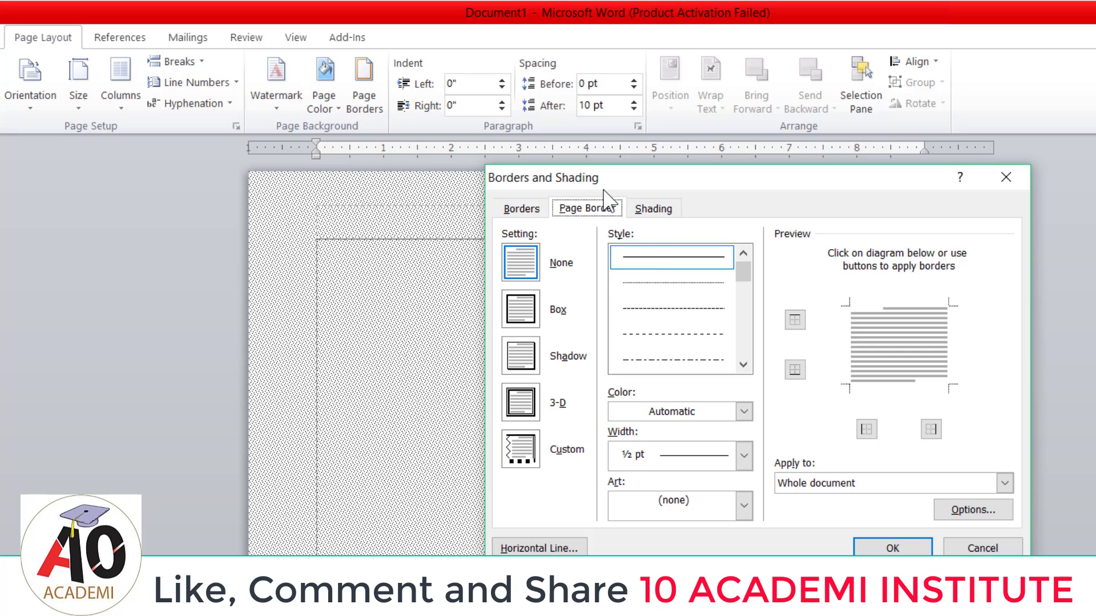
pyautogui.click(520, 311)
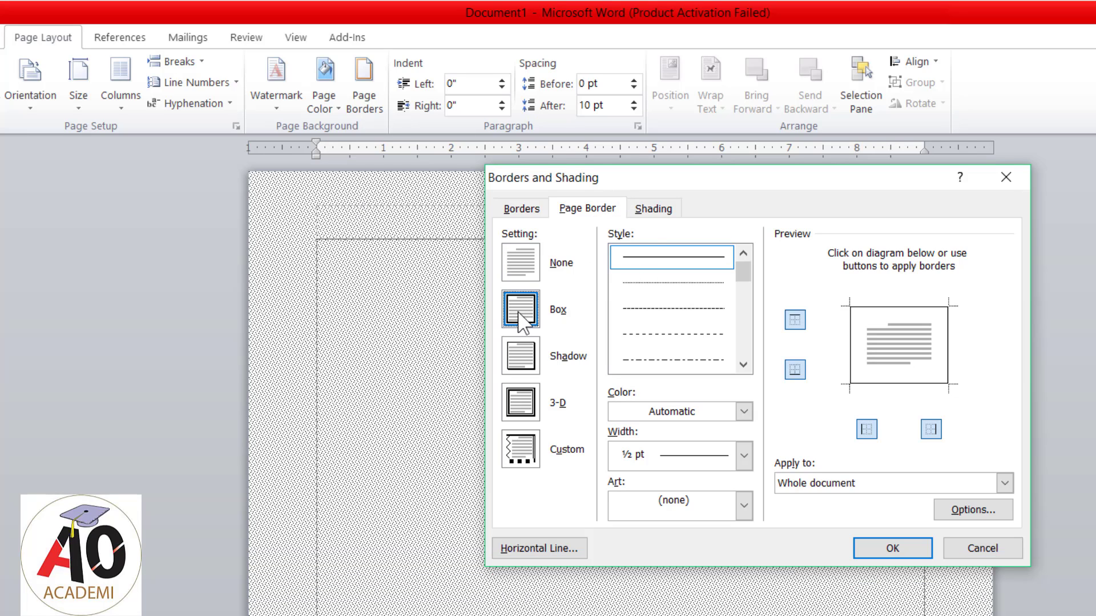
pyautogui.moveTo(743, 272)
pyautogui.mouseDown()
pyautogui.moveTo(749, 300)
pyautogui.moveTo(739, 291)
pyautogui.mouseUp()
pyautogui.click(657, 310)
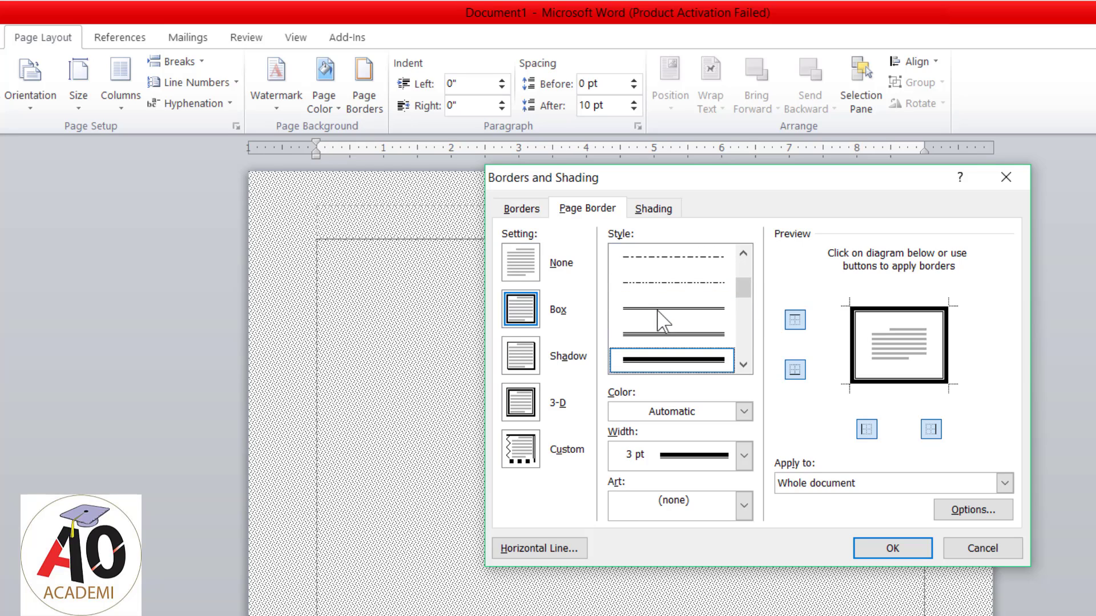
# Try dark blue for the page border, then colour it dark aqua from the theme colours.
pyautogui.click(744, 412)
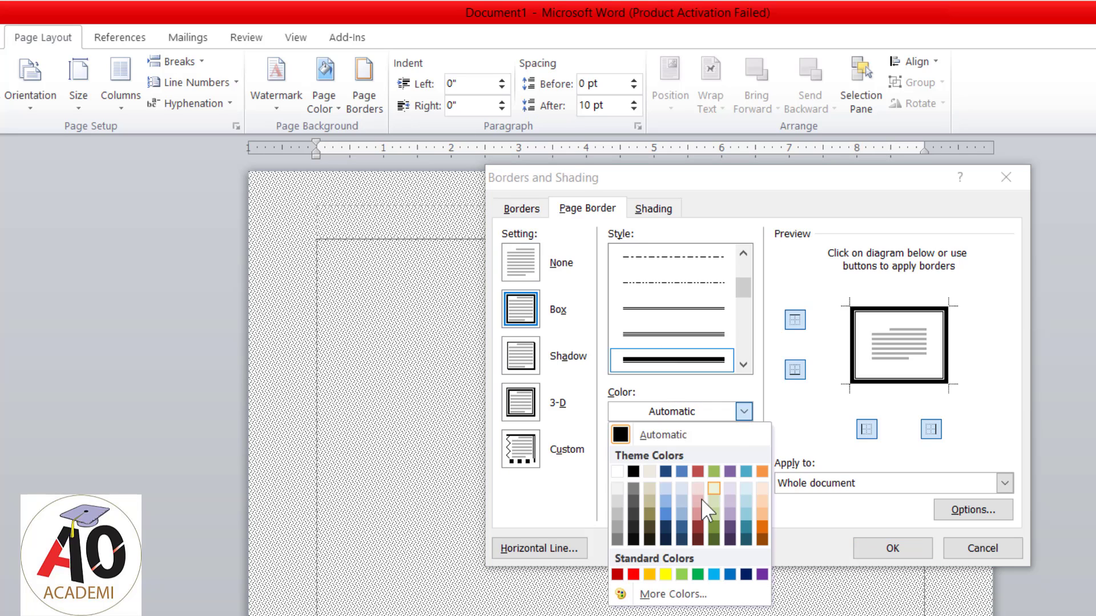
pyautogui.click(666, 525)
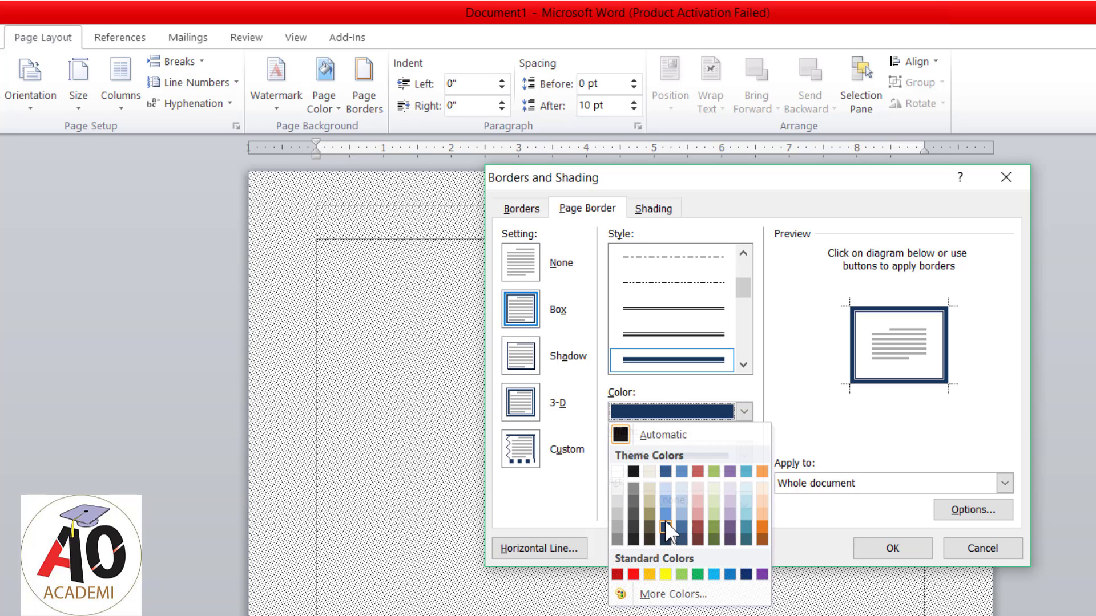
pyautogui.click(744, 412)
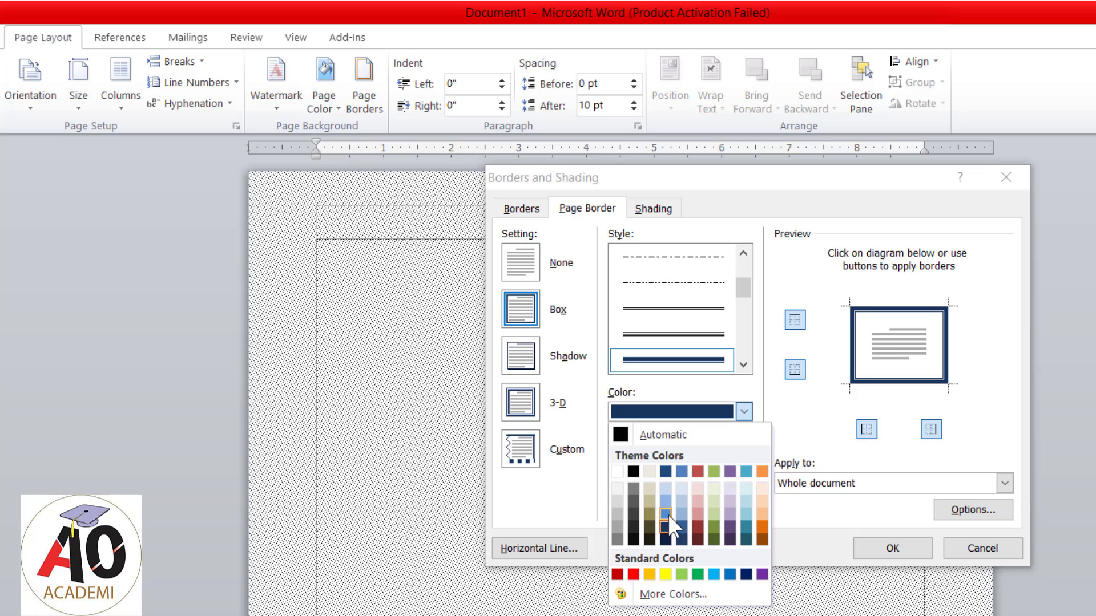
pyautogui.click(747, 526)
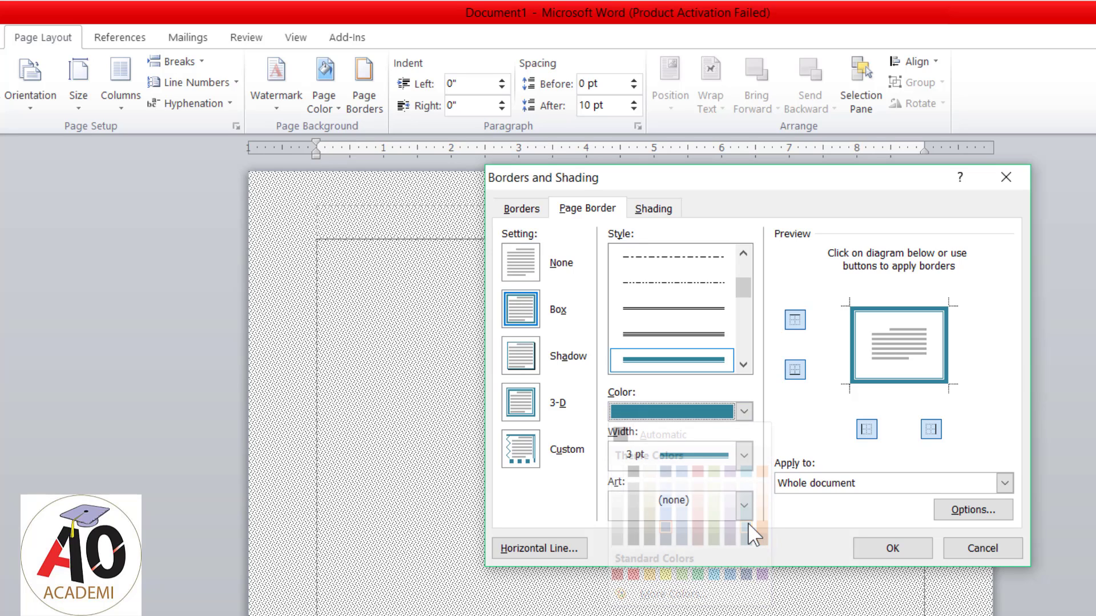
# Set the page border width to 4 ½ pt and apply the borders to the document.
pyautogui.click(744, 455)
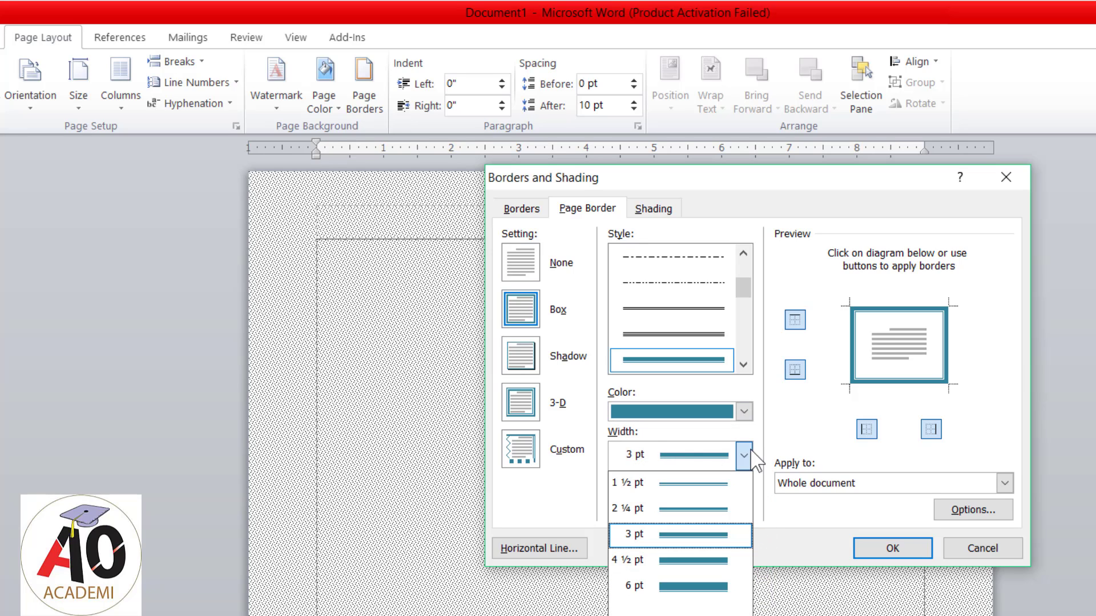
pyautogui.click(712, 570)
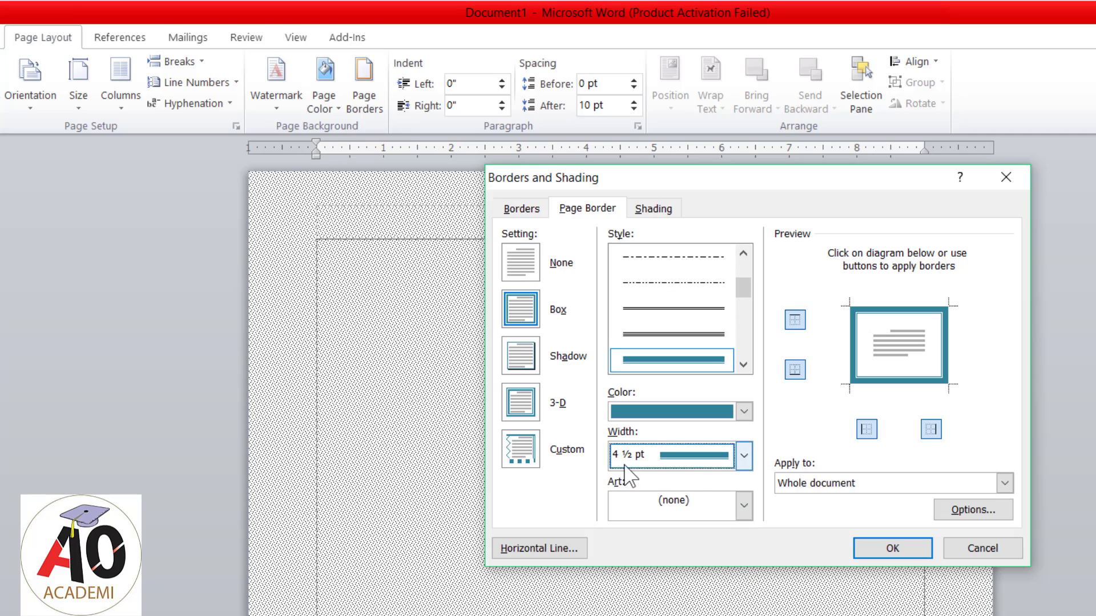
pyautogui.click(888, 557)
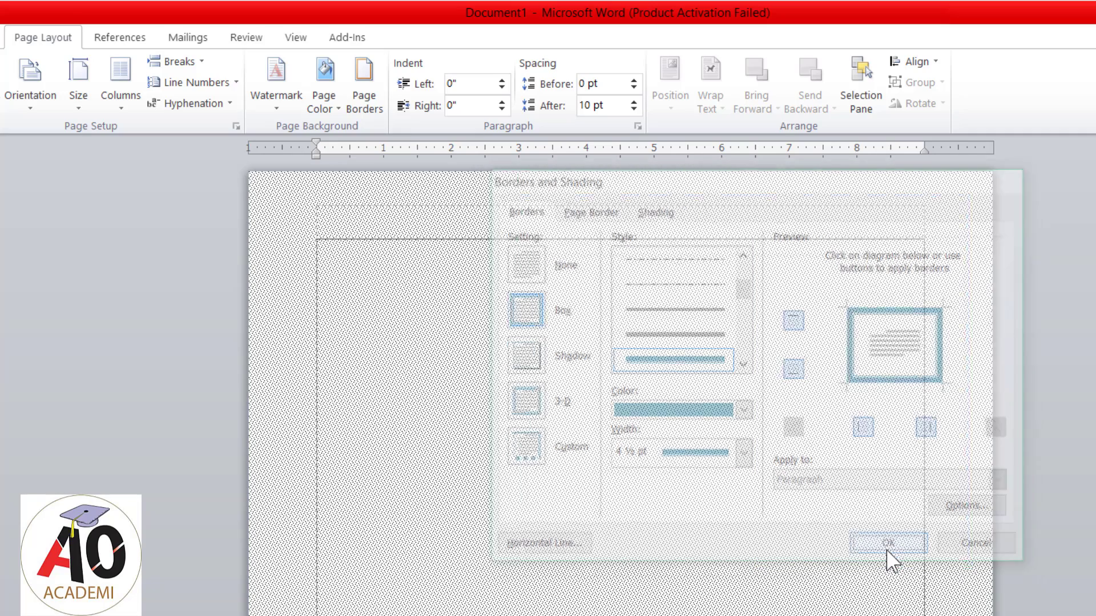
pyautogui.scroll(3, 824, 404)
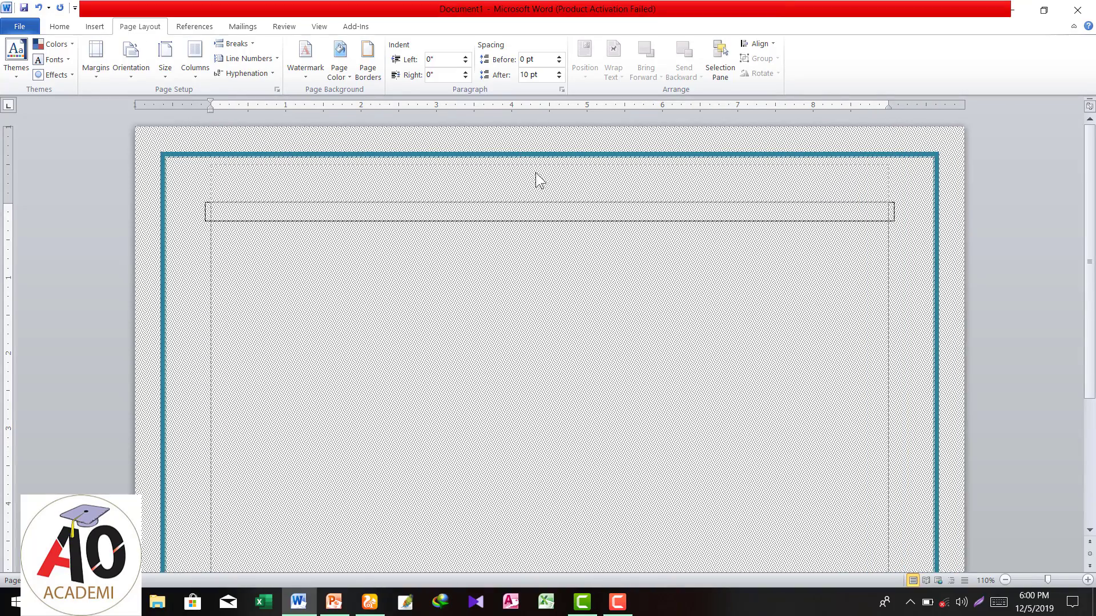
# Reopen the page border settings and choose the art border with ornamental square corners and a linked band.
pyautogui.click(367, 63)
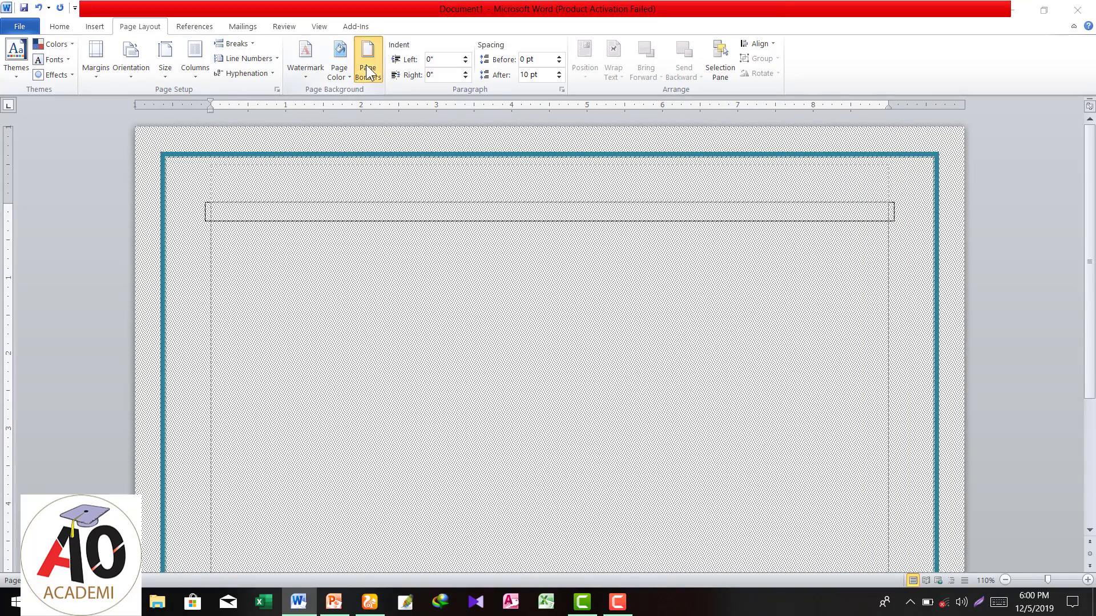
pyautogui.moveTo(597, 133); pyautogui.dragTo(573, 124)
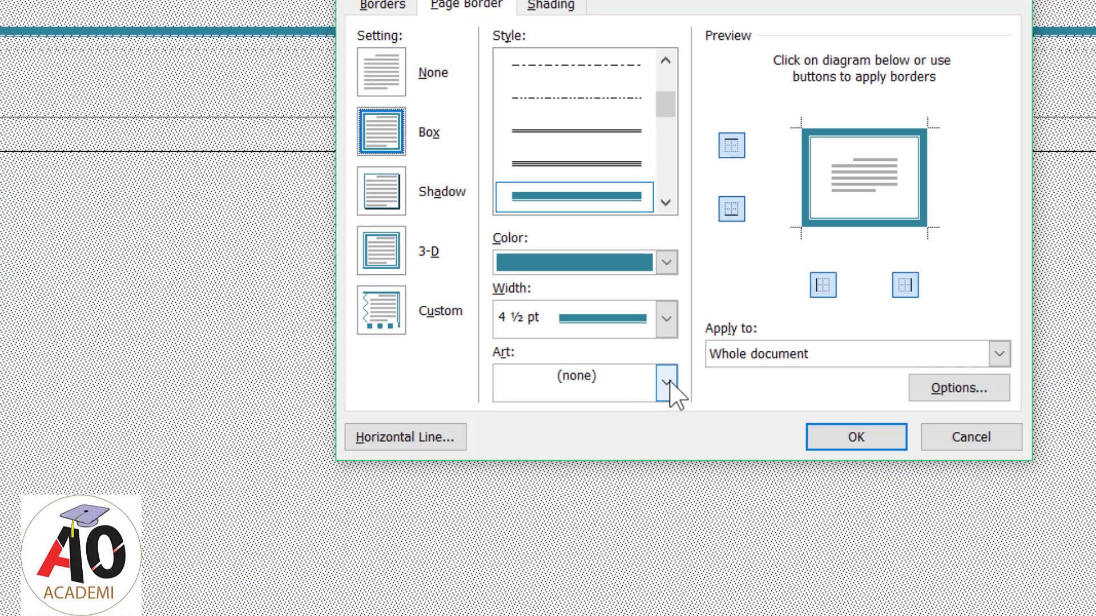
pyautogui.click(616, 351)
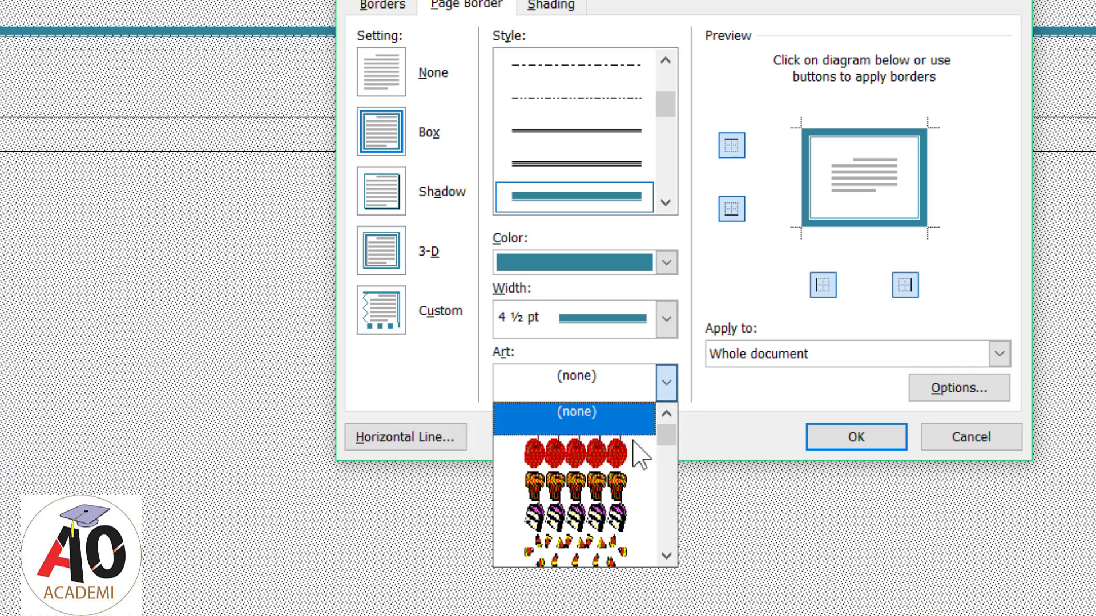
pyautogui.moveTo(668, 440); pyautogui.dragTo(672, 490)
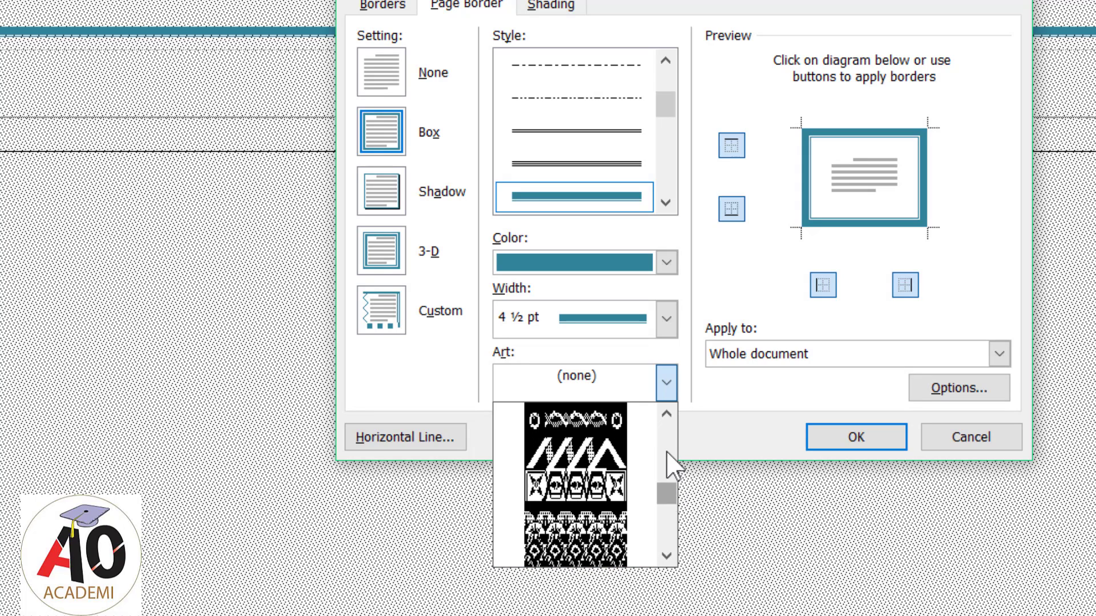
pyautogui.click(664, 415)
pyautogui.click(664, 415)
pyautogui.click(664, 415)
pyautogui.click(605, 454)
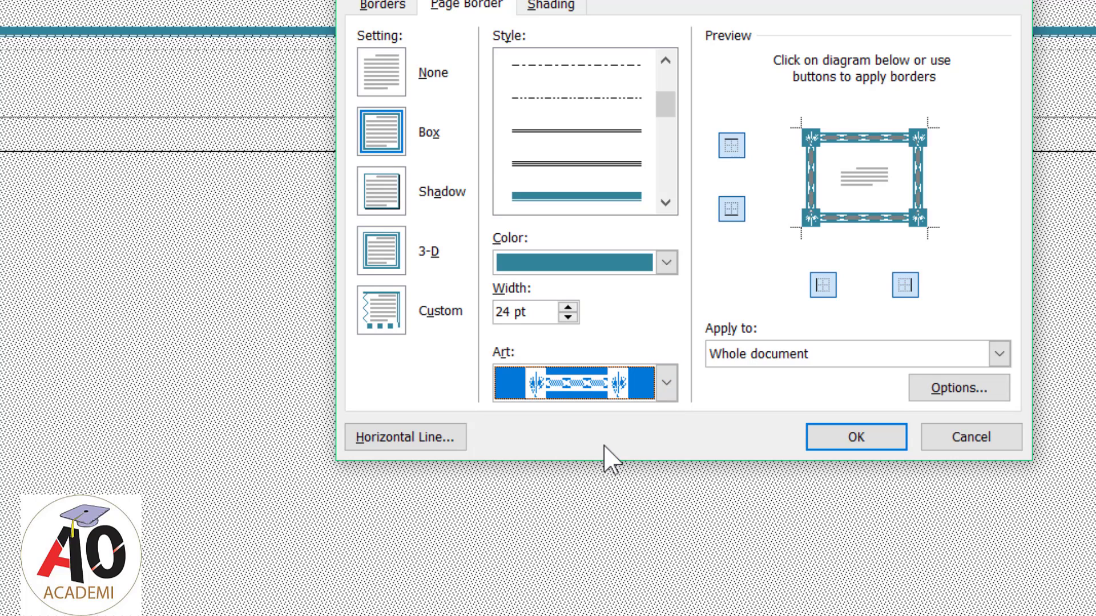
# Try the art border at a wider 31 pt and a narrower 20 pt width.
pyautogui.click(568, 307)
pyautogui.click(568, 307)
pyautogui.click(568, 307)
pyautogui.click(567, 307)
pyautogui.click(568, 307)
pyautogui.click(568, 307)
pyautogui.click(568, 307)
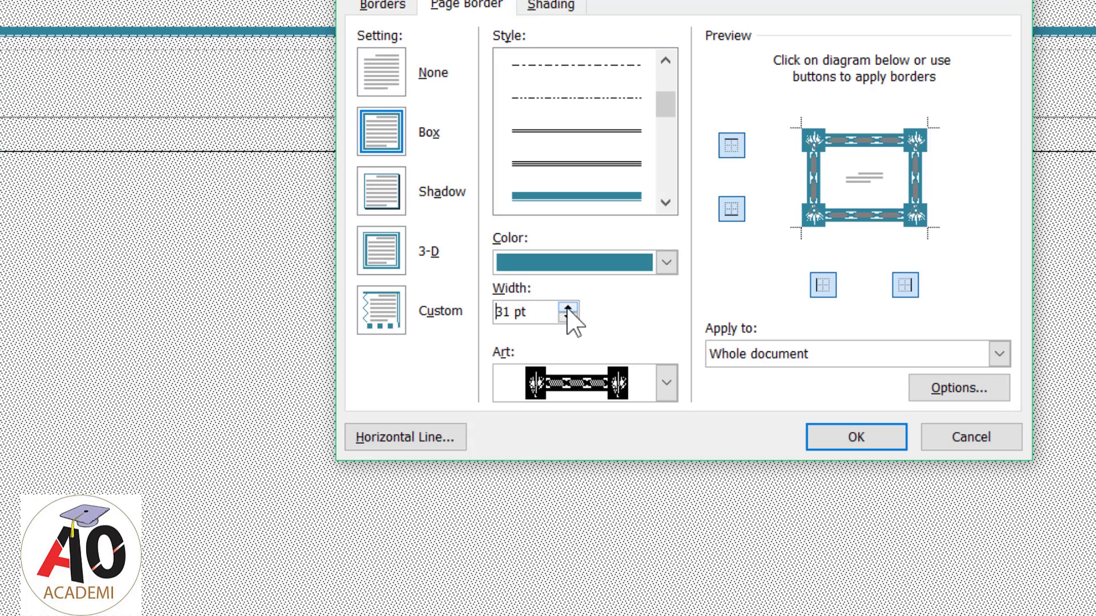
pyautogui.click(568, 318)
pyautogui.click(568, 318)
pyautogui.click(568, 317)
pyautogui.click(568, 317)
pyautogui.click(568, 317)
pyautogui.click(568, 317)
pyautogui.click(568, 317)
pyautogui.click(568, 317)
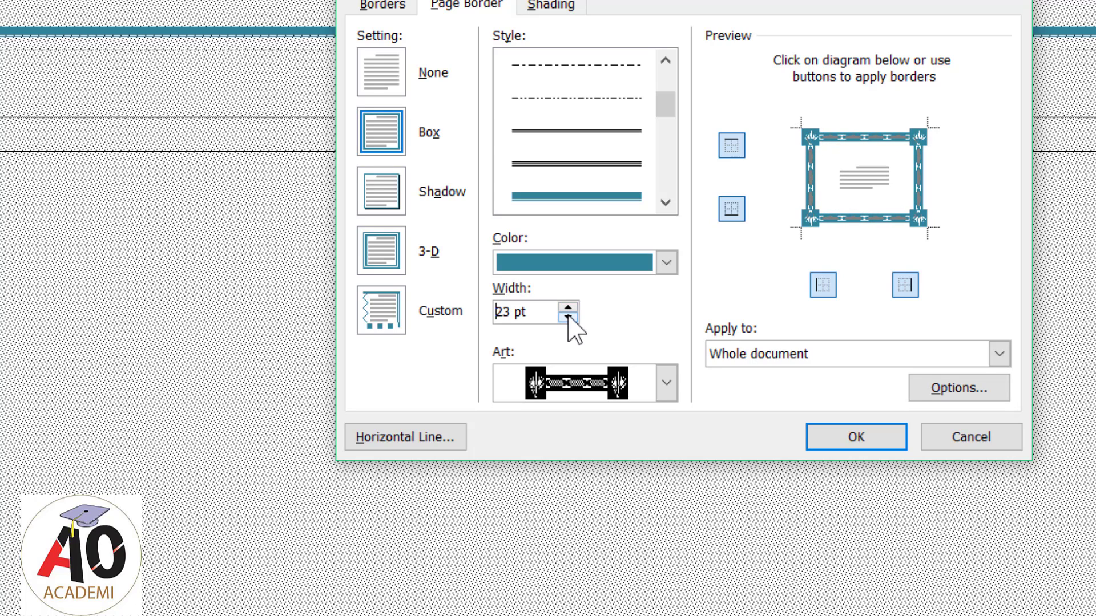
pyautogui.click(568, 317)
pyautogui.click(568, 318)
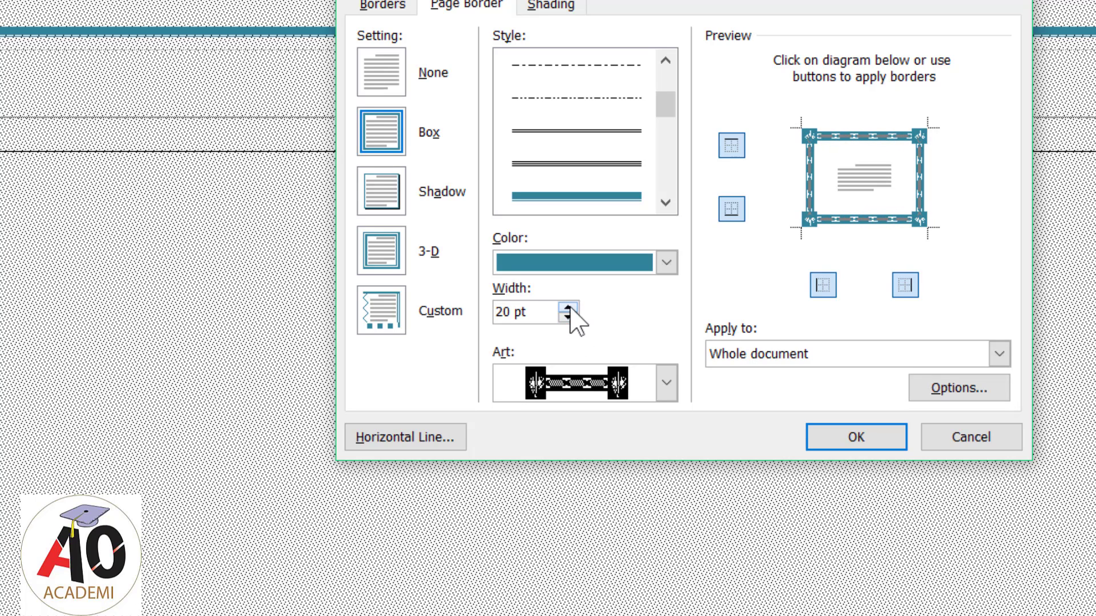
# Set the art border width to 25 pt and apply it to the whole document.
pyautogui.click(568, 307)
pyautogui.click(568, 307)
pyautogui.click(567, 307)
pyautogui.click(568, 307)
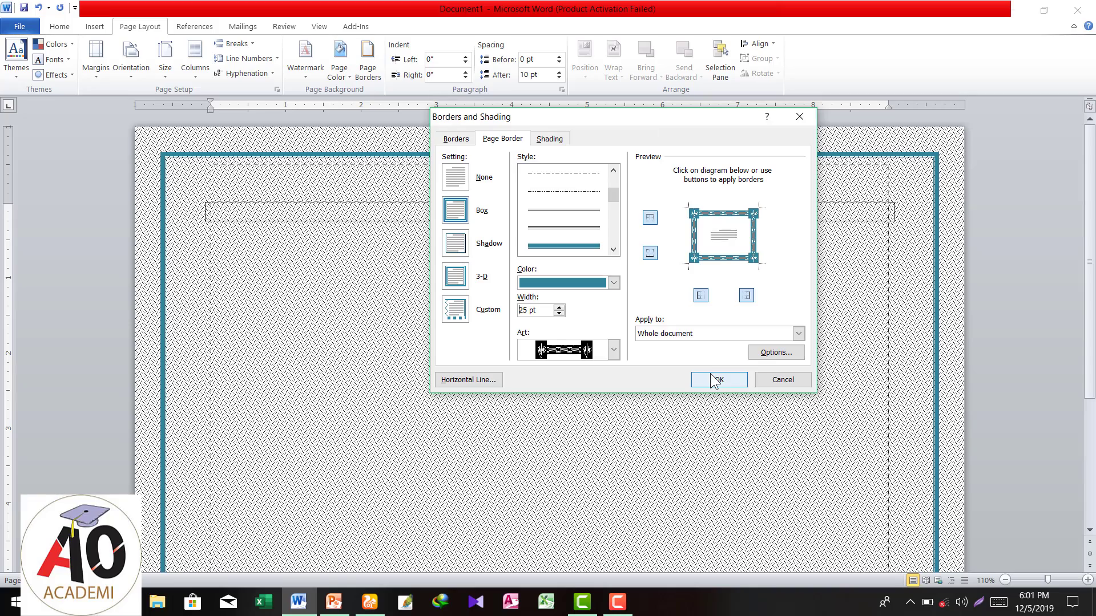
pyautogui.click(856, 438)
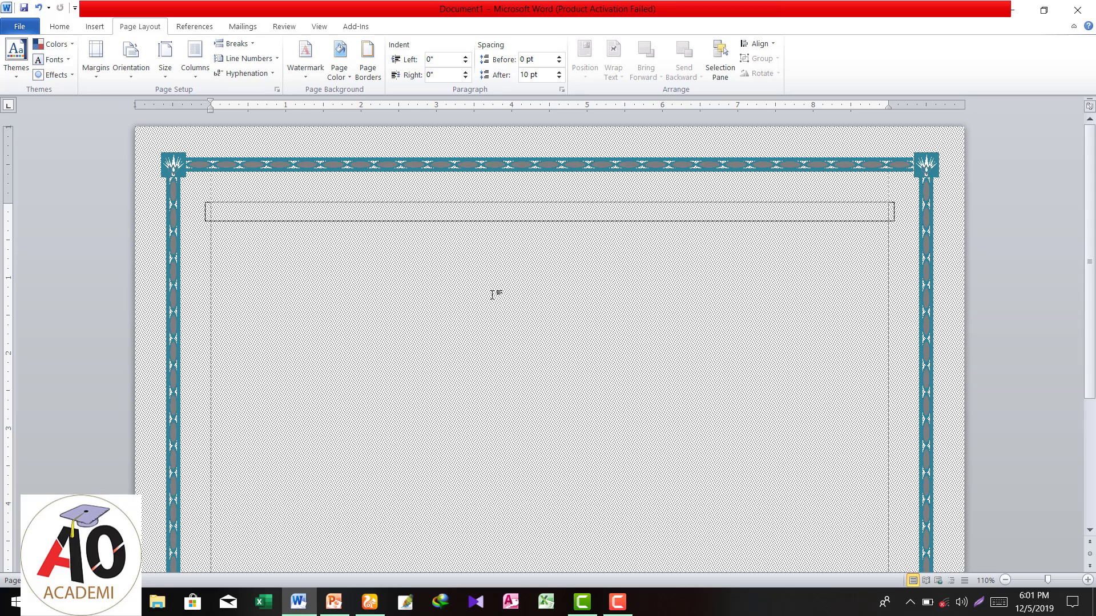
pyautogui.click(618, 602)
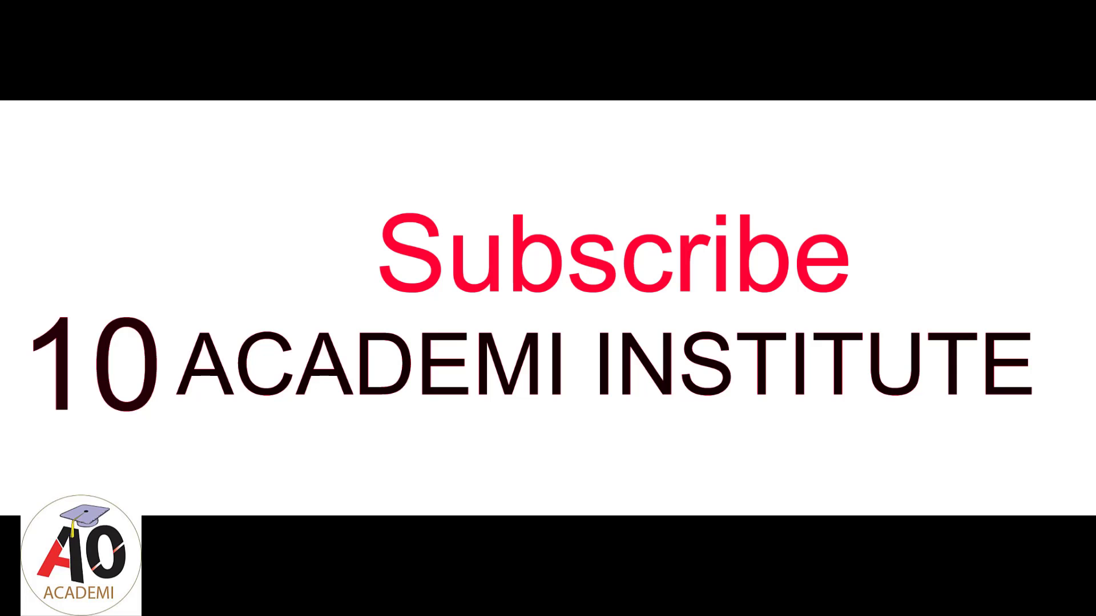